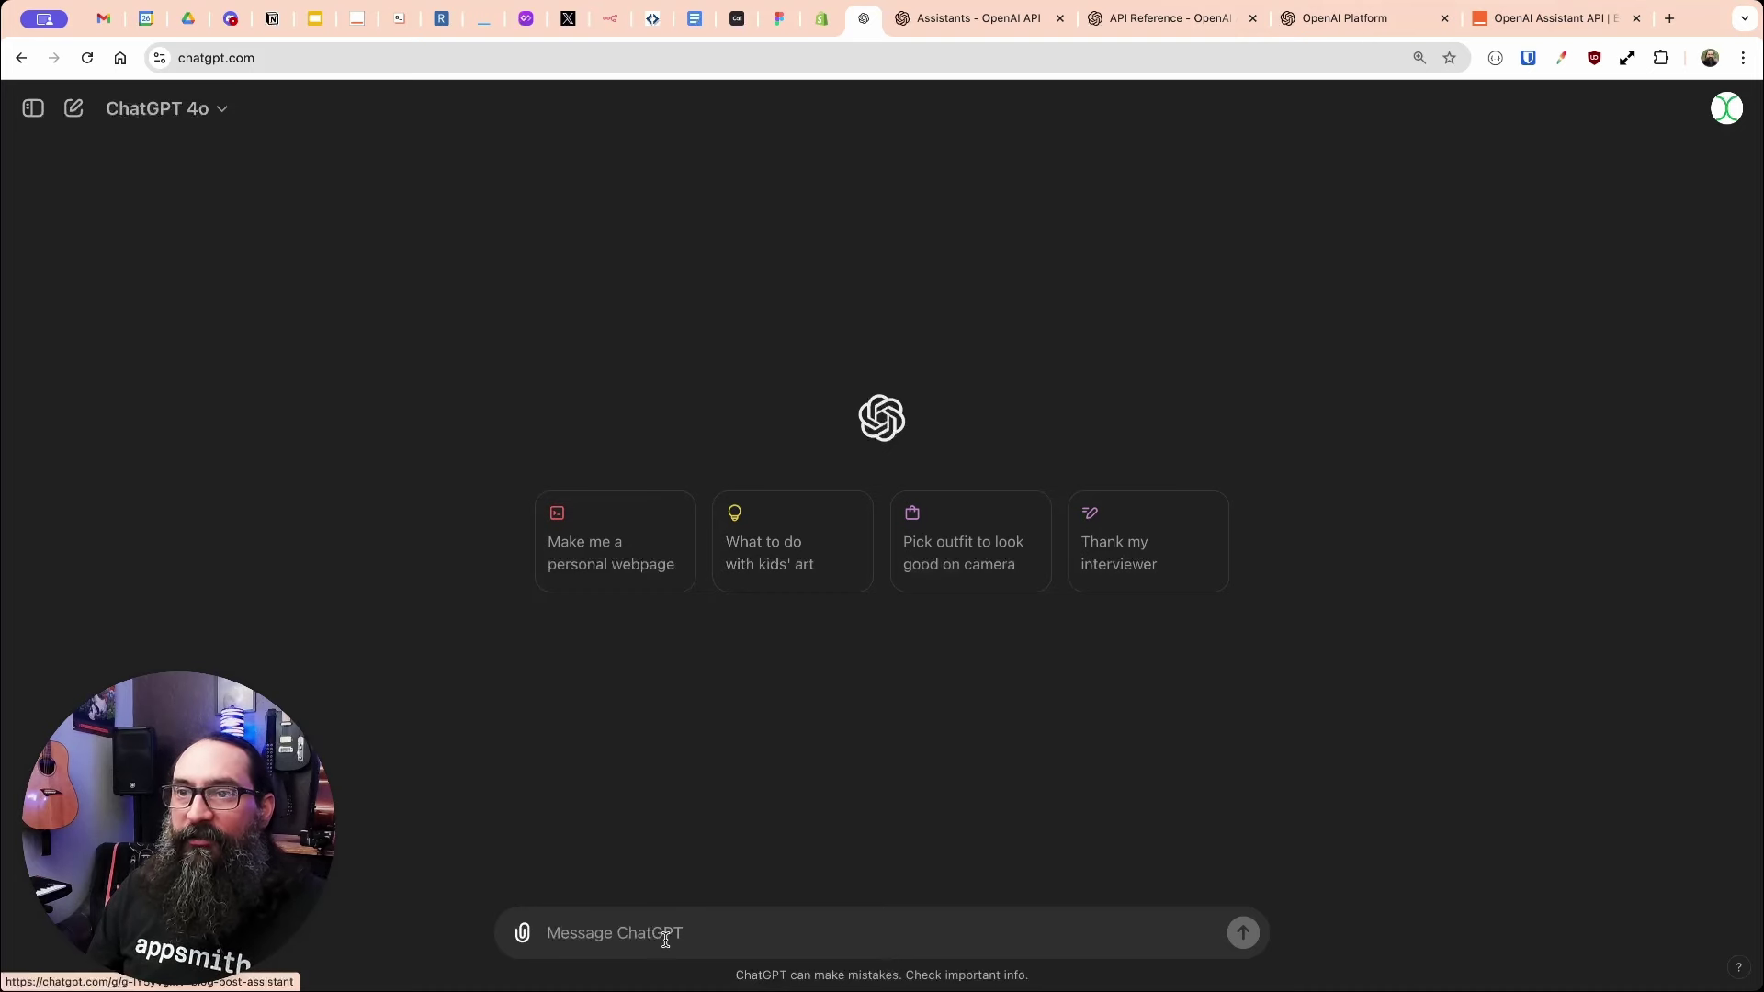
{"action": "left_click", "coordinate": [1730, 111]}
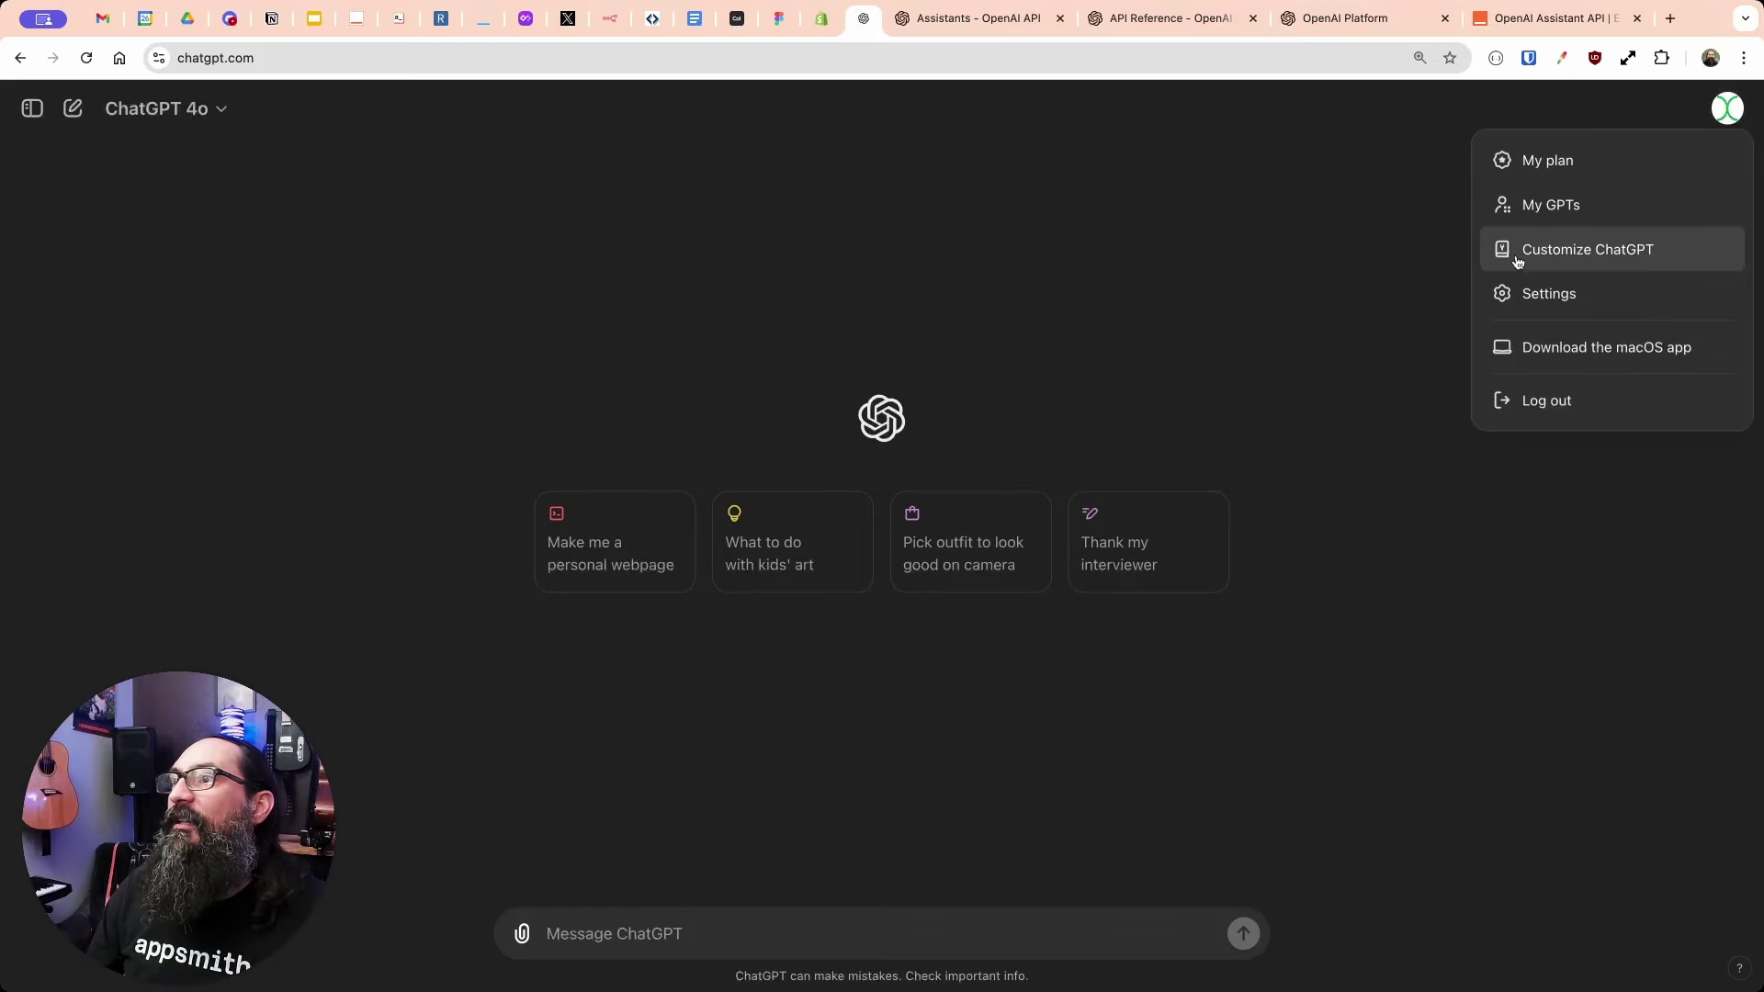
{"action": "left_click", "coordinate": [1582, 255]}
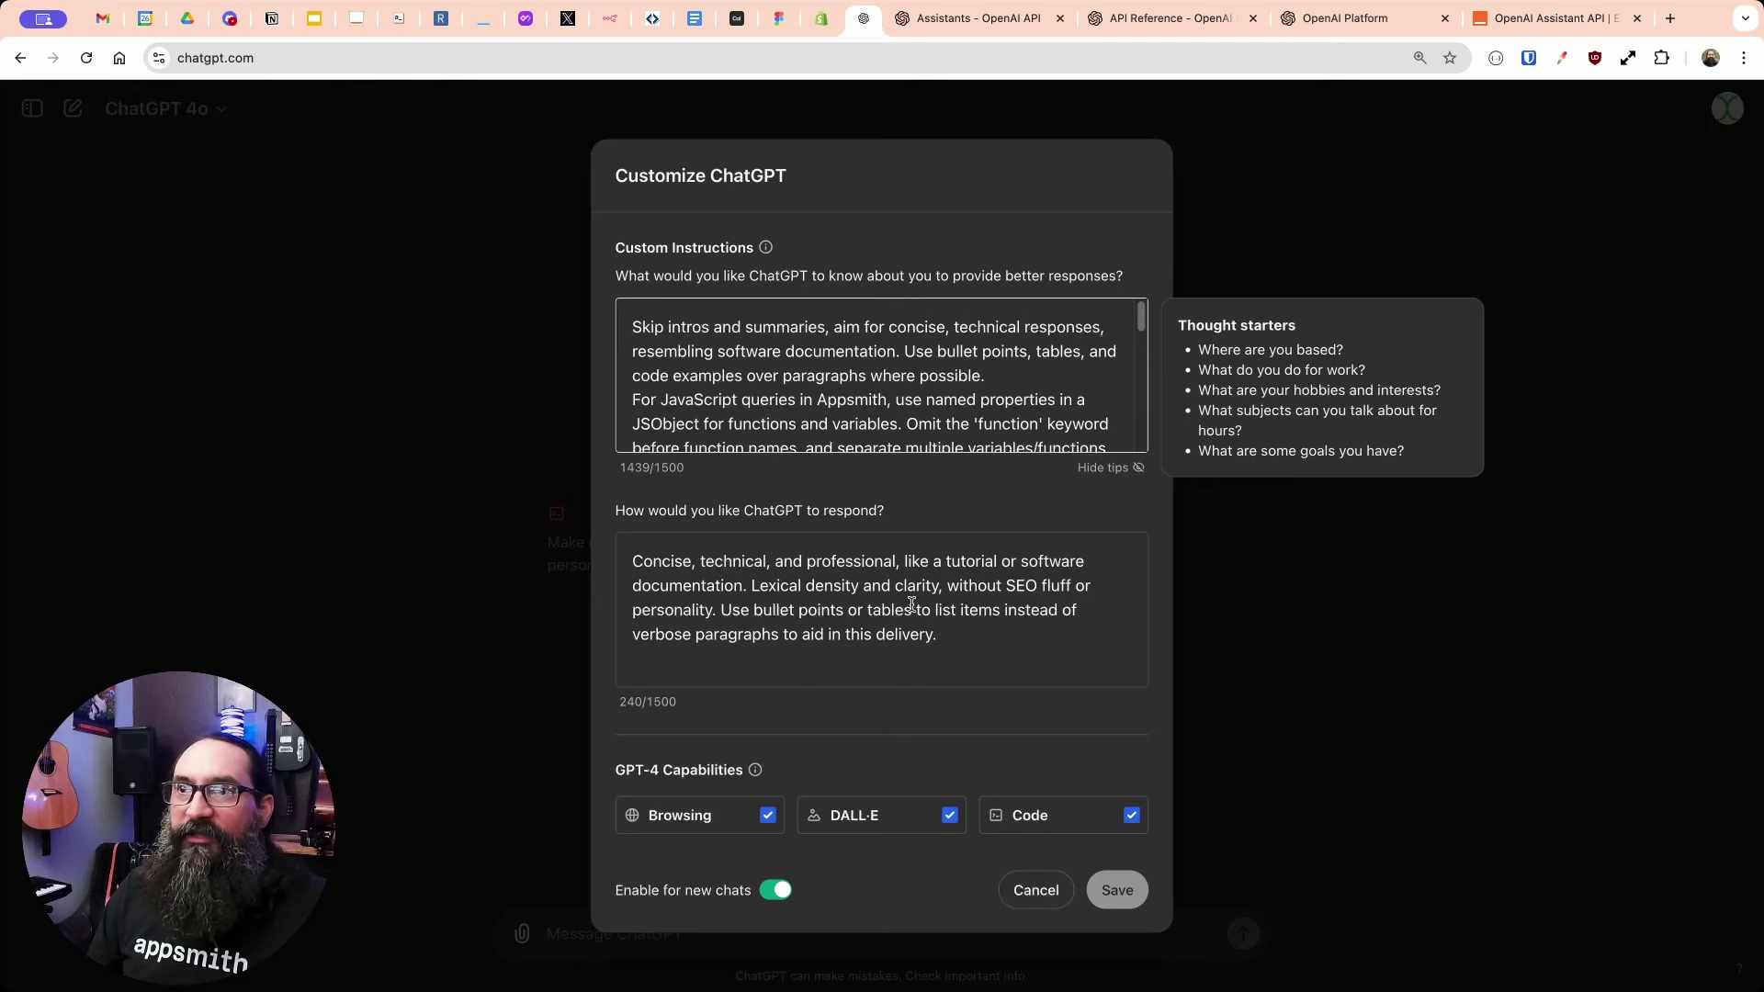
{"action": "left_click", "coordinate": [1020, 898]}
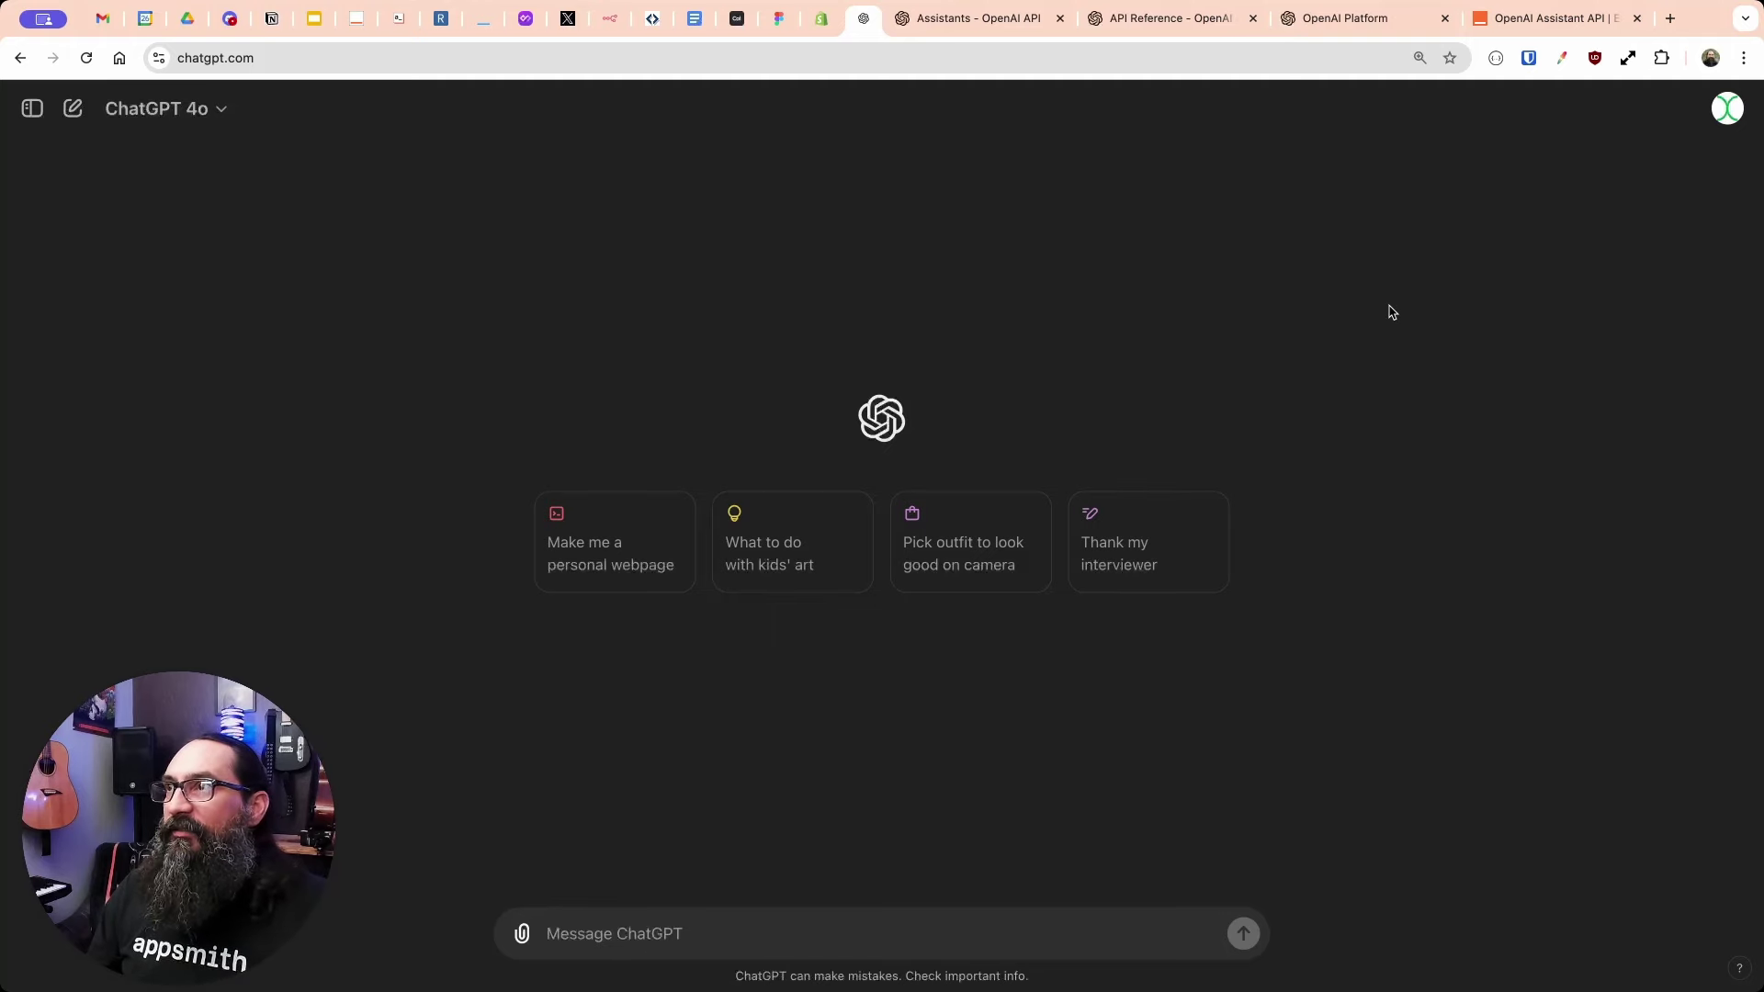
- From My GPTs, edit the first Untitled GPT in its Configure form, starting in the Instructions field
{"action": "left_click", "coordinate": [1721, 116]}
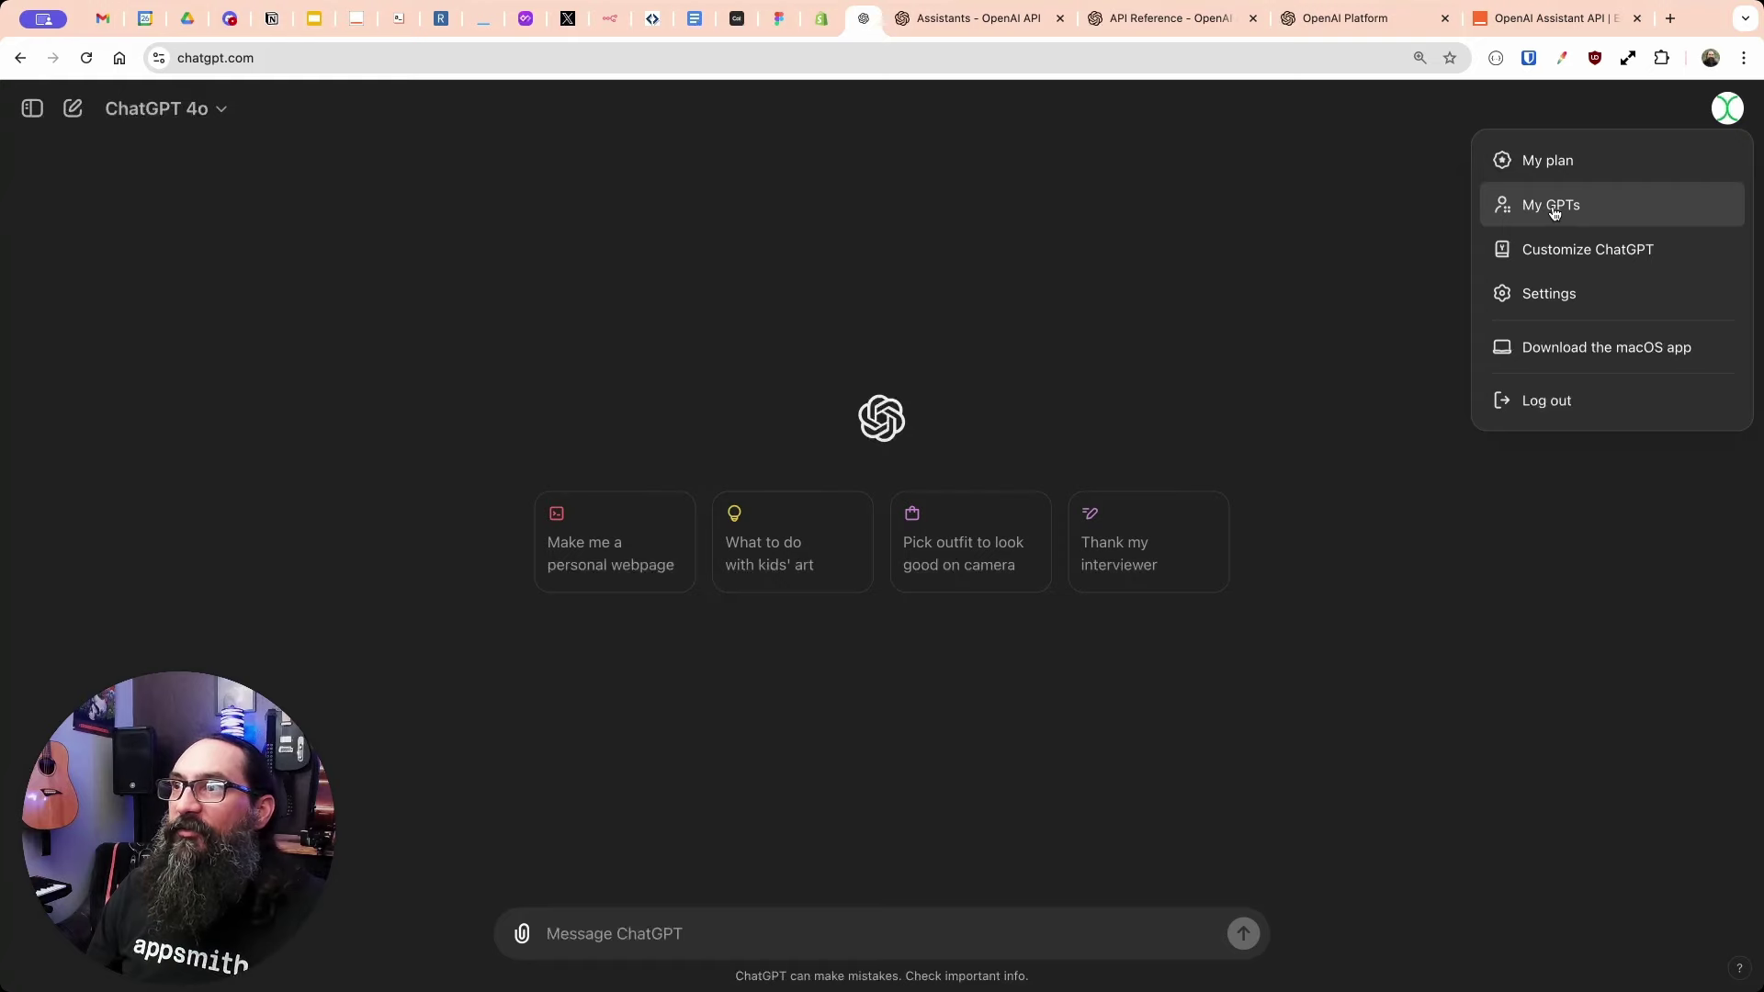
{"action": "left_click", "coordinate": [1553, 211]}
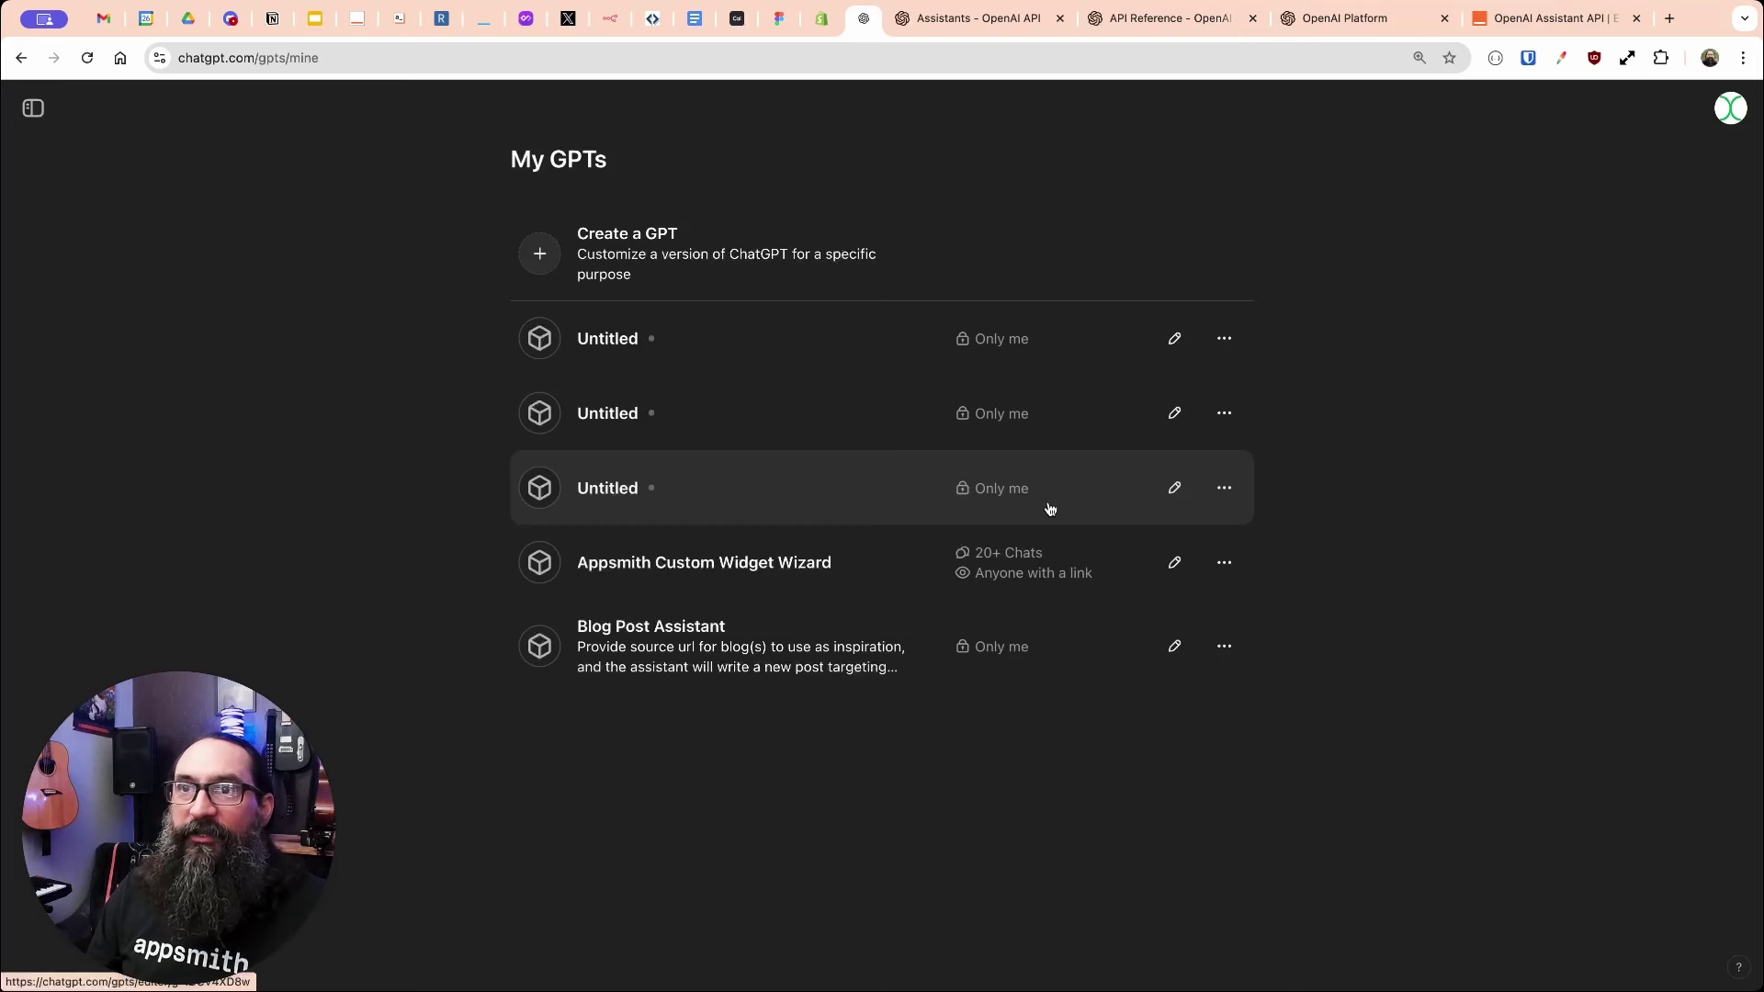
{"action": "left_click", "coordinate": [1175, 338]}
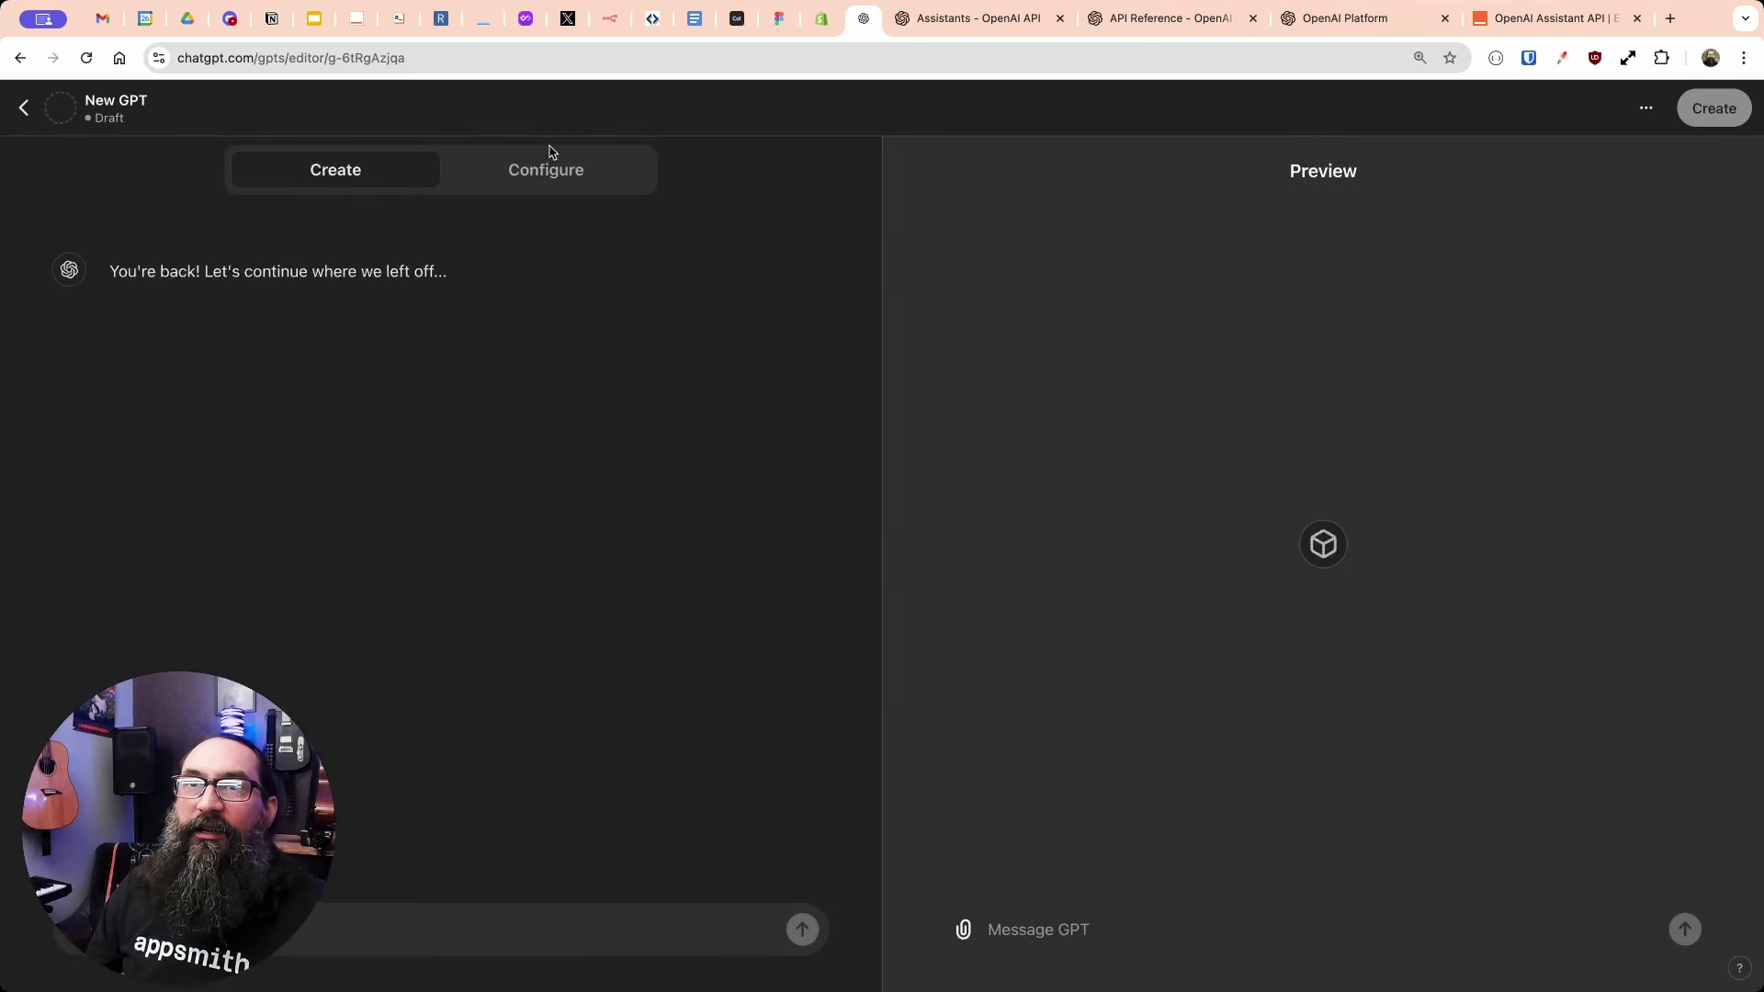
{"action": "left_click", "coordinate": [544, 171]}
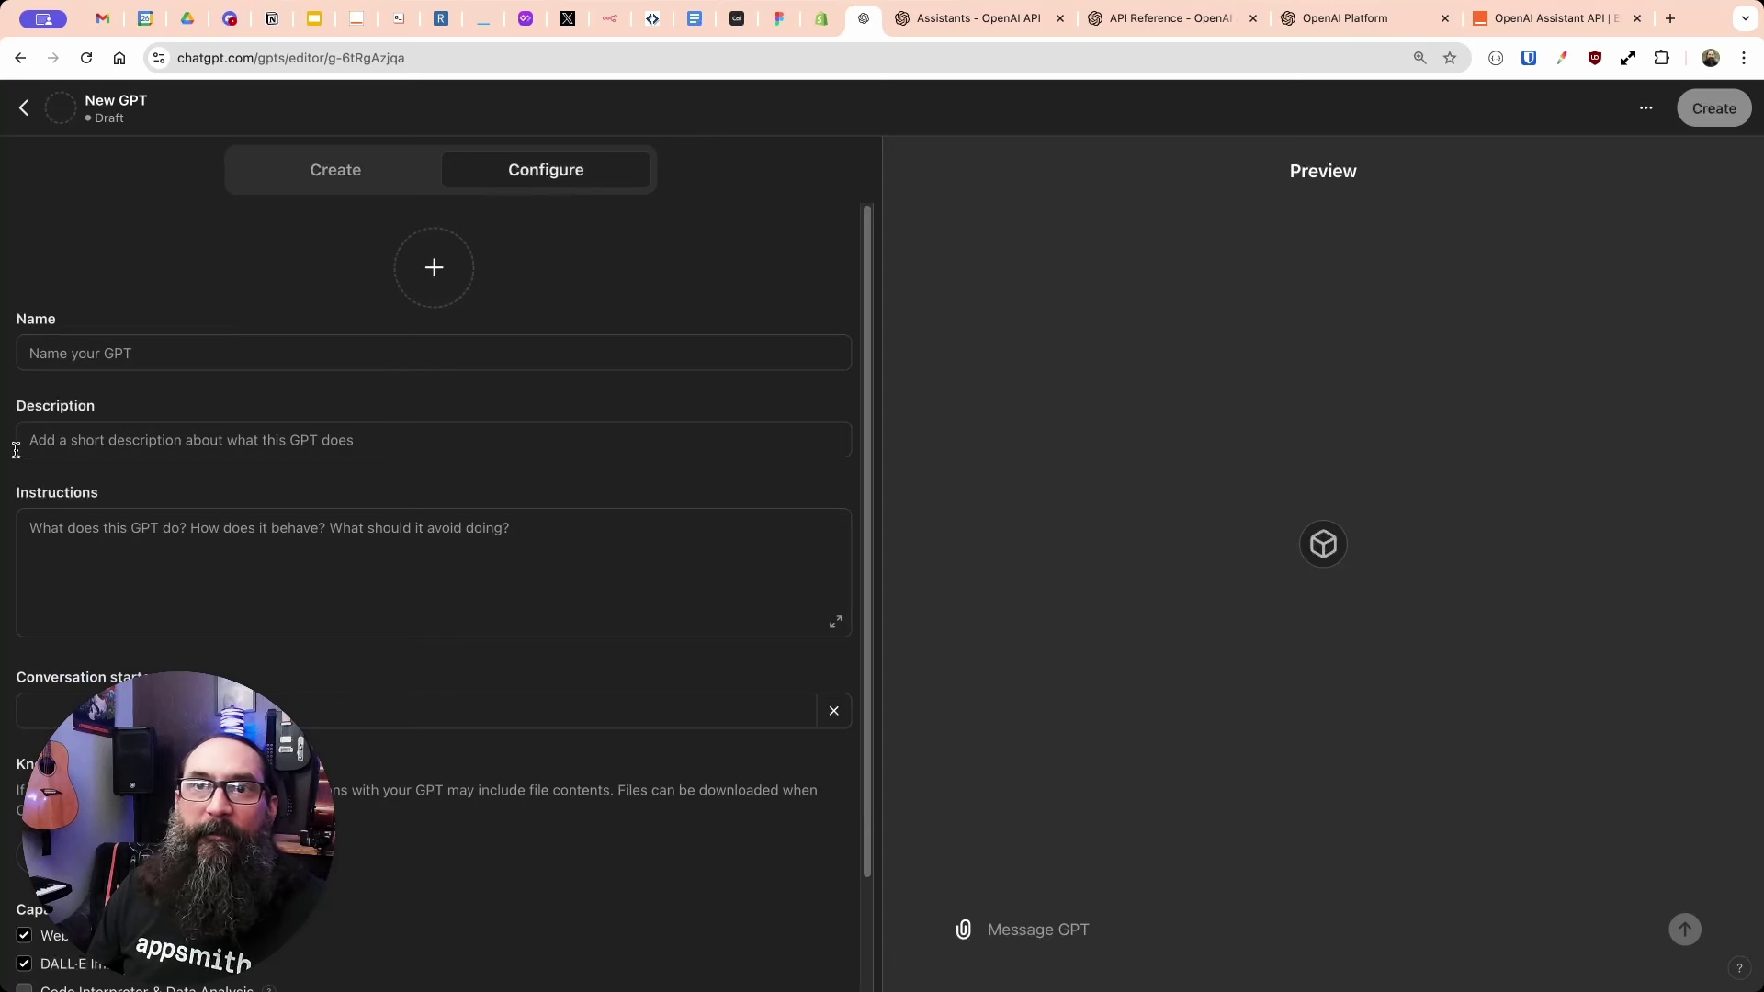
{"action": "left_click", "coordinate": [91, 565]}
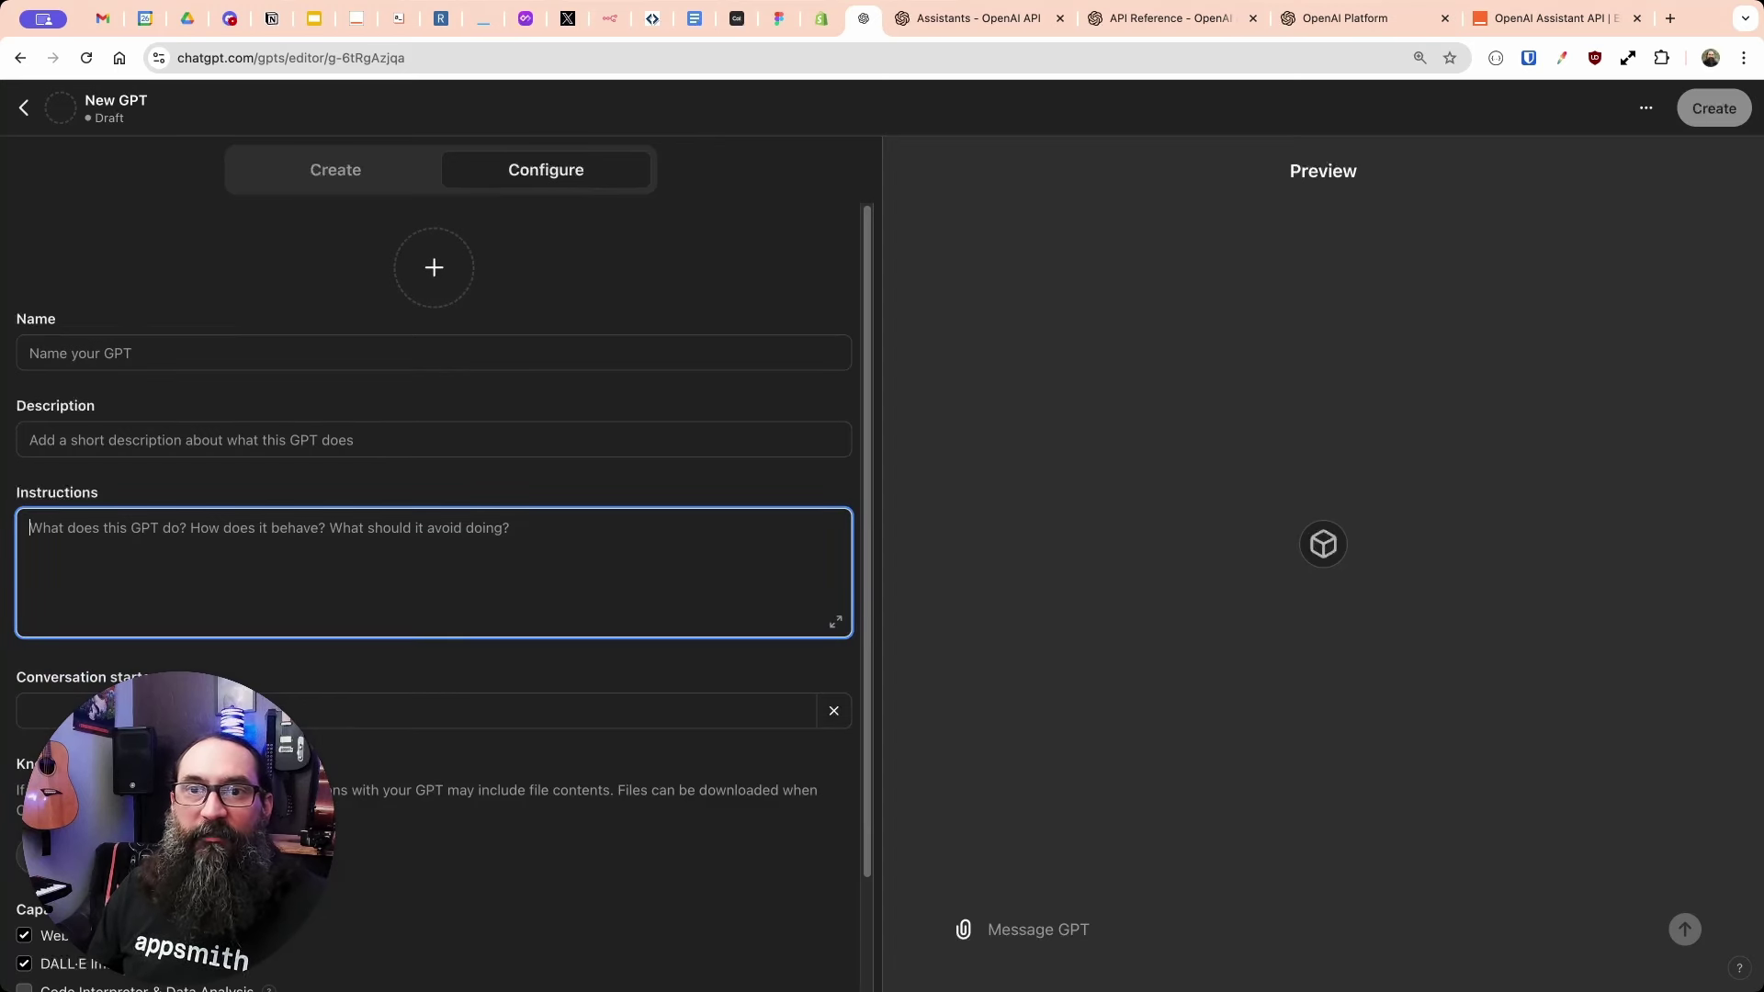
{"action": "scroll", "coordinate": [441, 598], "scroll_direction": "down", "scroll_amount": 3}
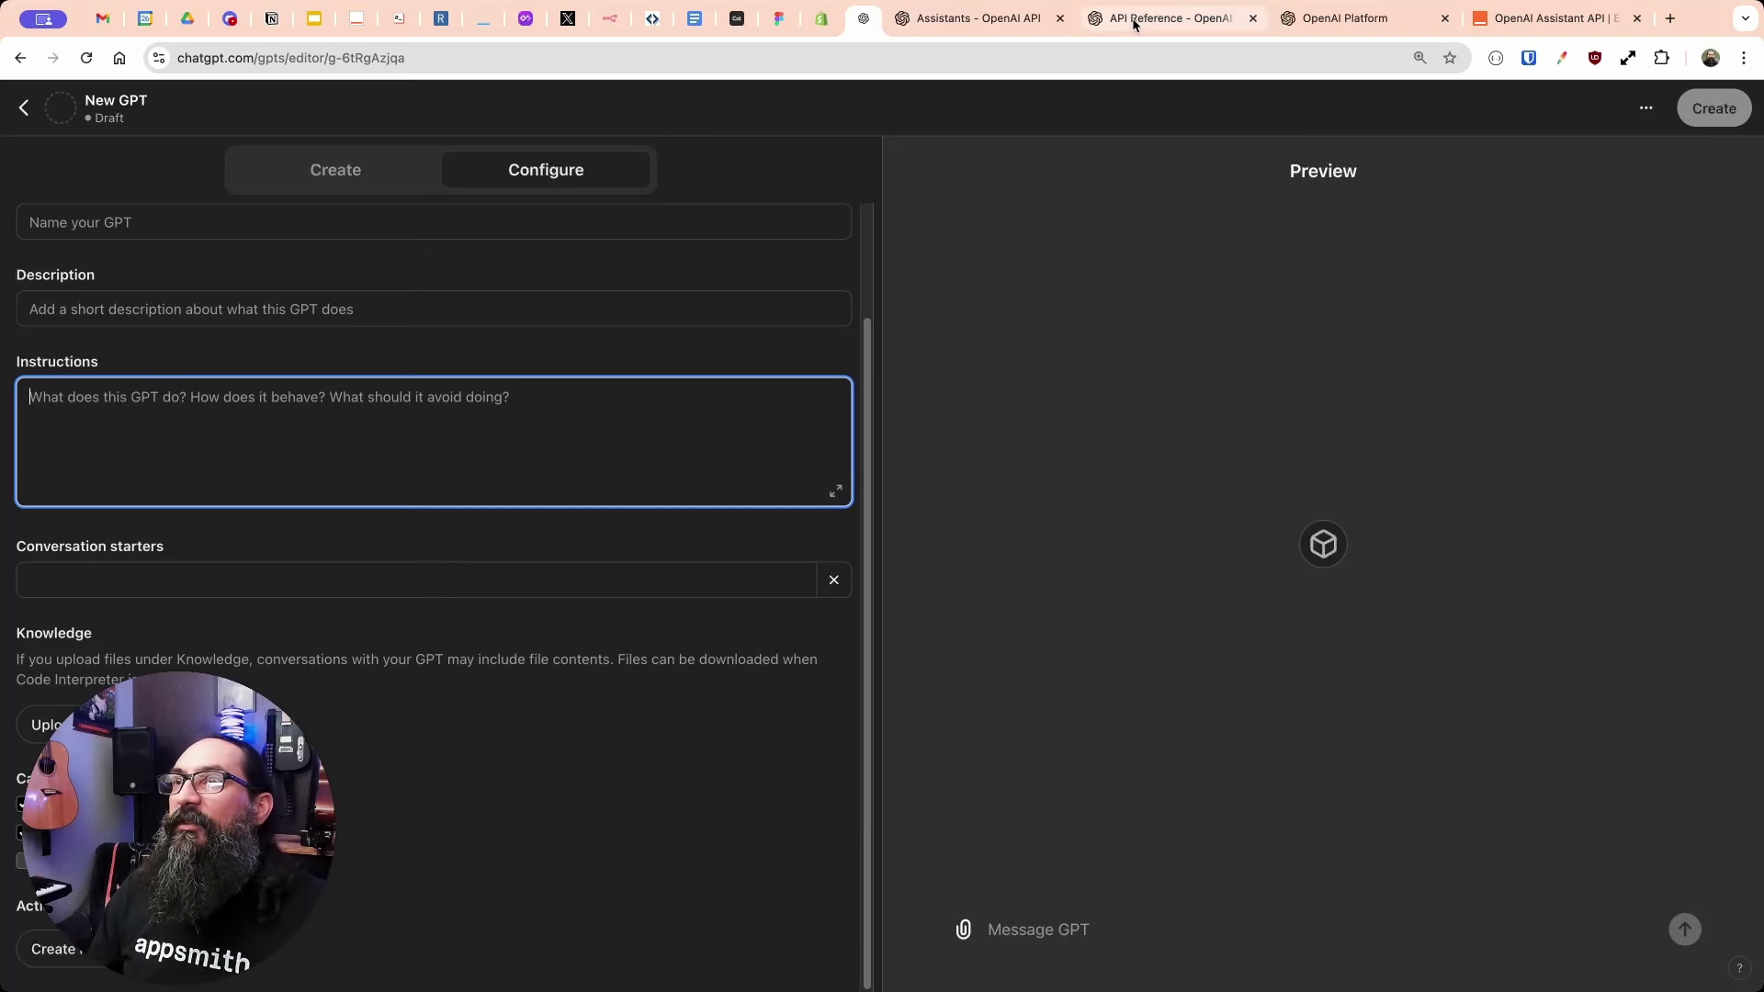
{"action": "left_click", "coordinate": [985, 21]}
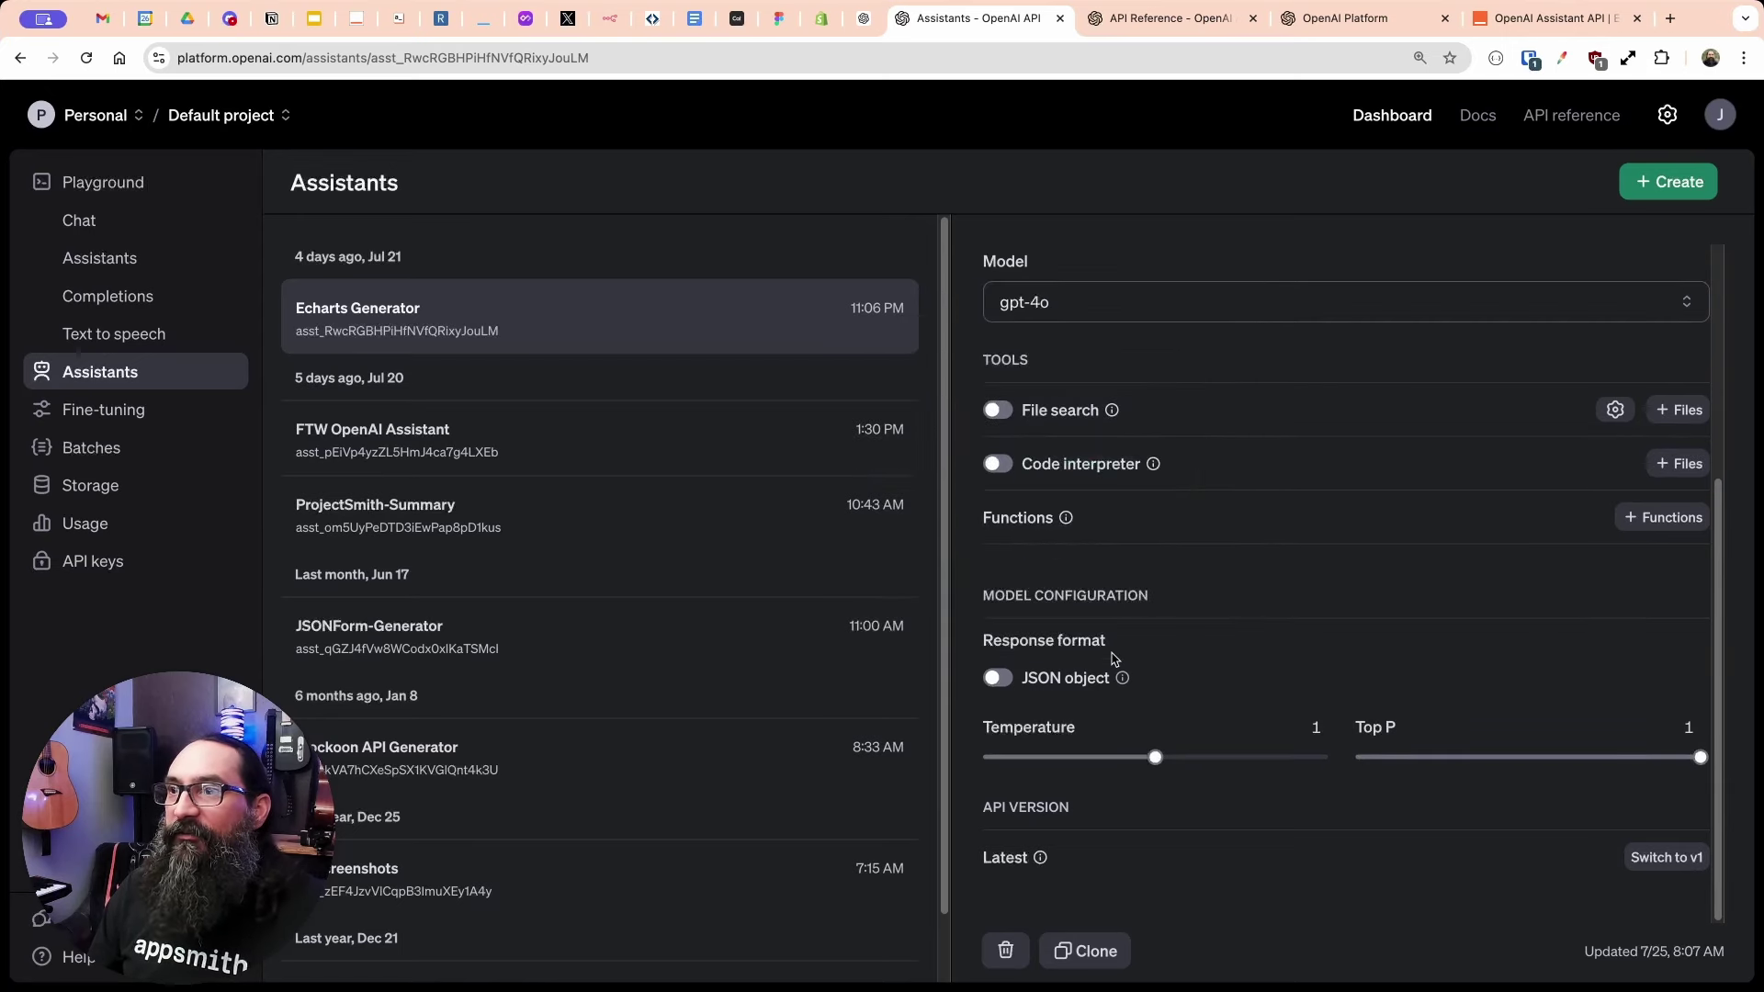
- Scroll the Echarts Generator assistant panel back up to its Name and Instructions fields
{"action": "scroll", "coordinate": [1113, 660], "scroll_direction": "up", "scroll_amount": 3}
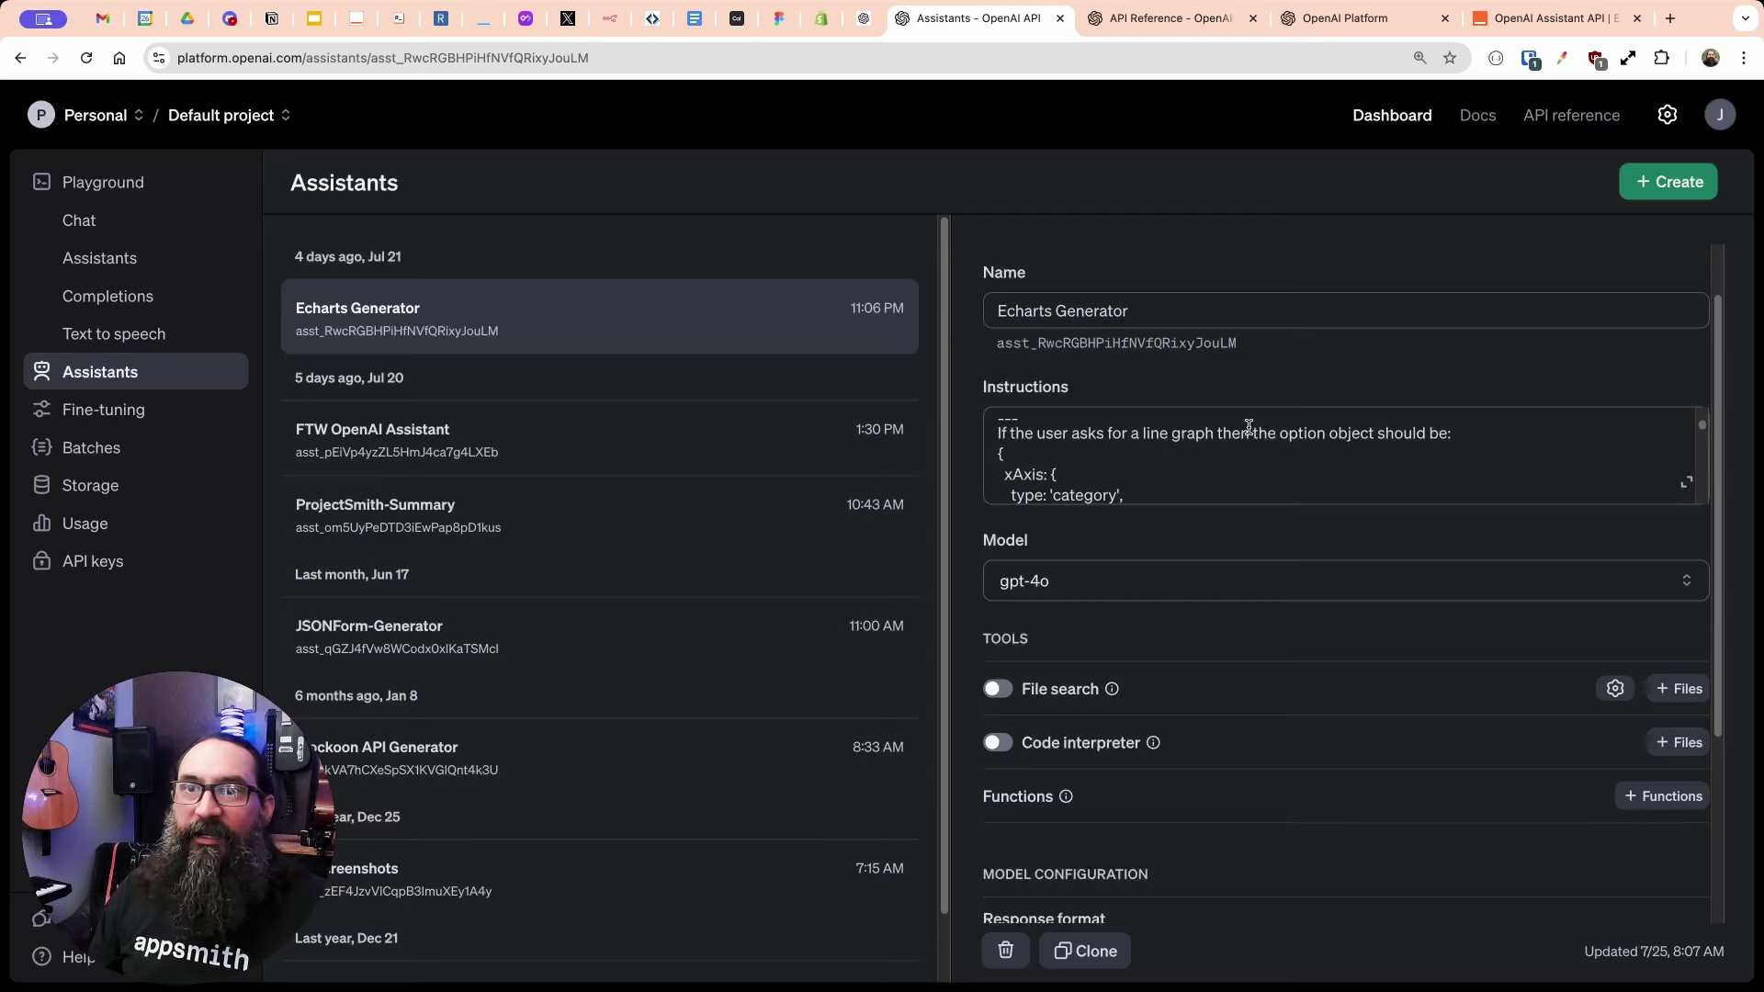
- Study the Create thread example (OPENAI_API_KEY, empty body, thread_abc123), then go to Messages
{"action": "left_click", "coordinate": [1179, 20]}
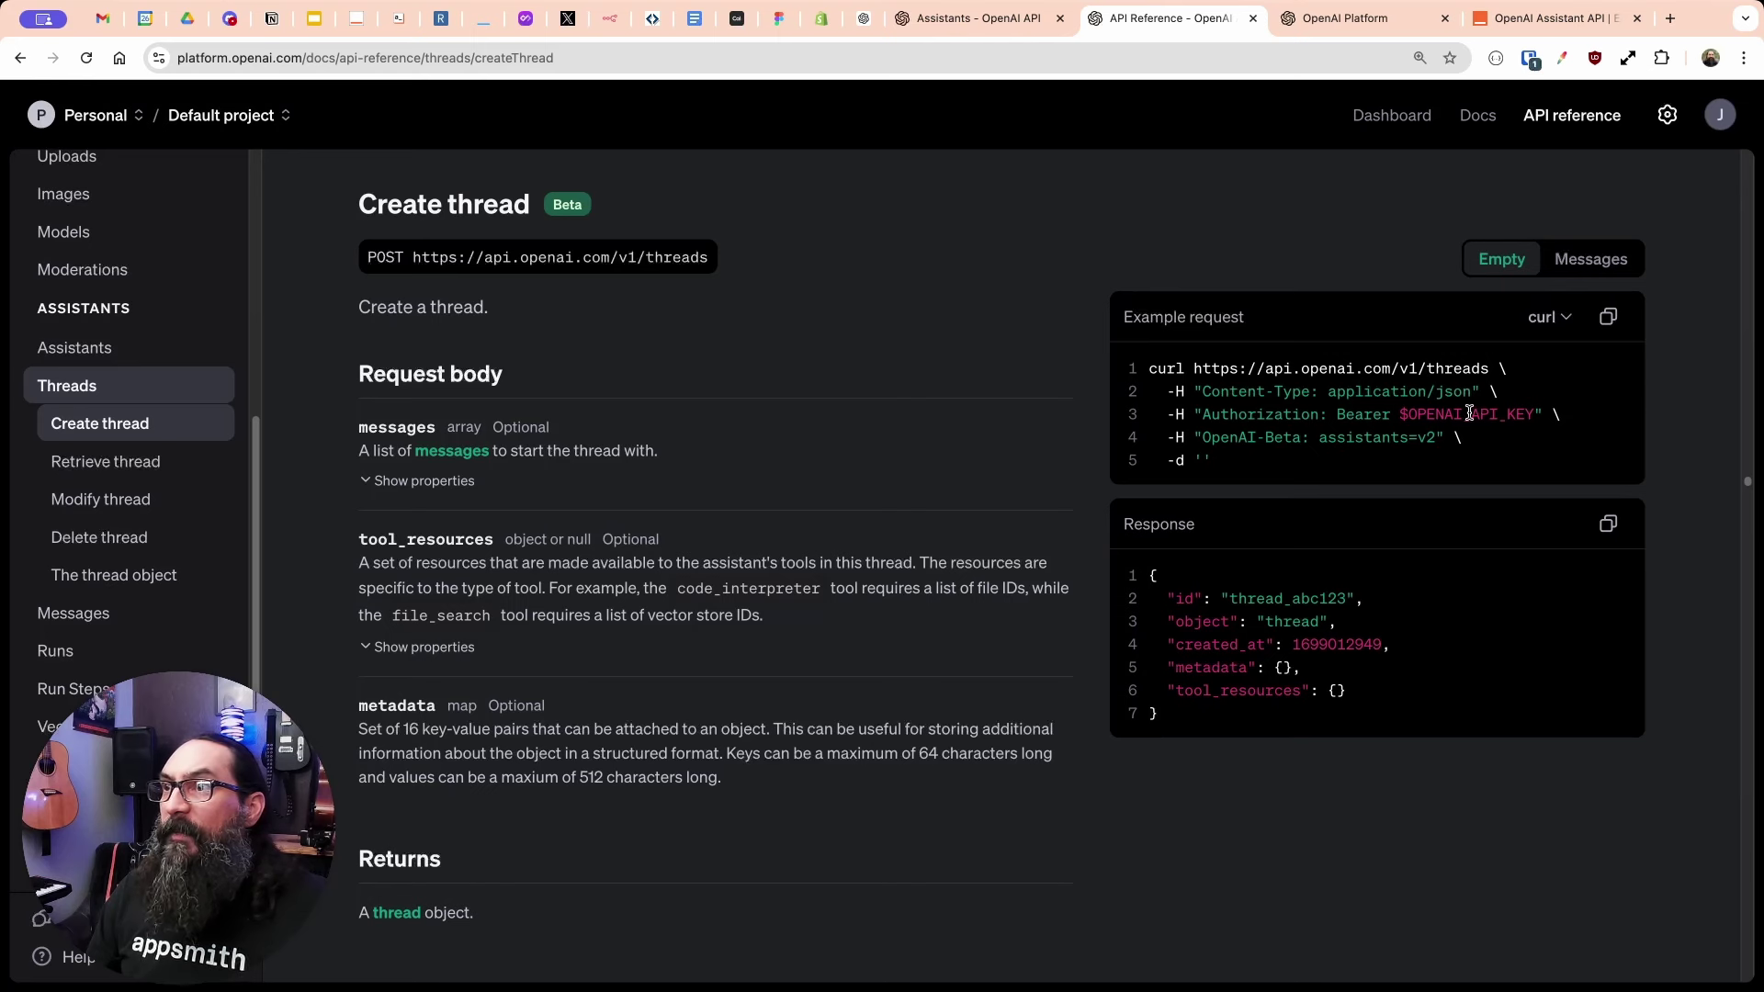
{"action": "left_click_drag", "start_coordinate": [1408, 417], "coordinate": [1535, 417]}
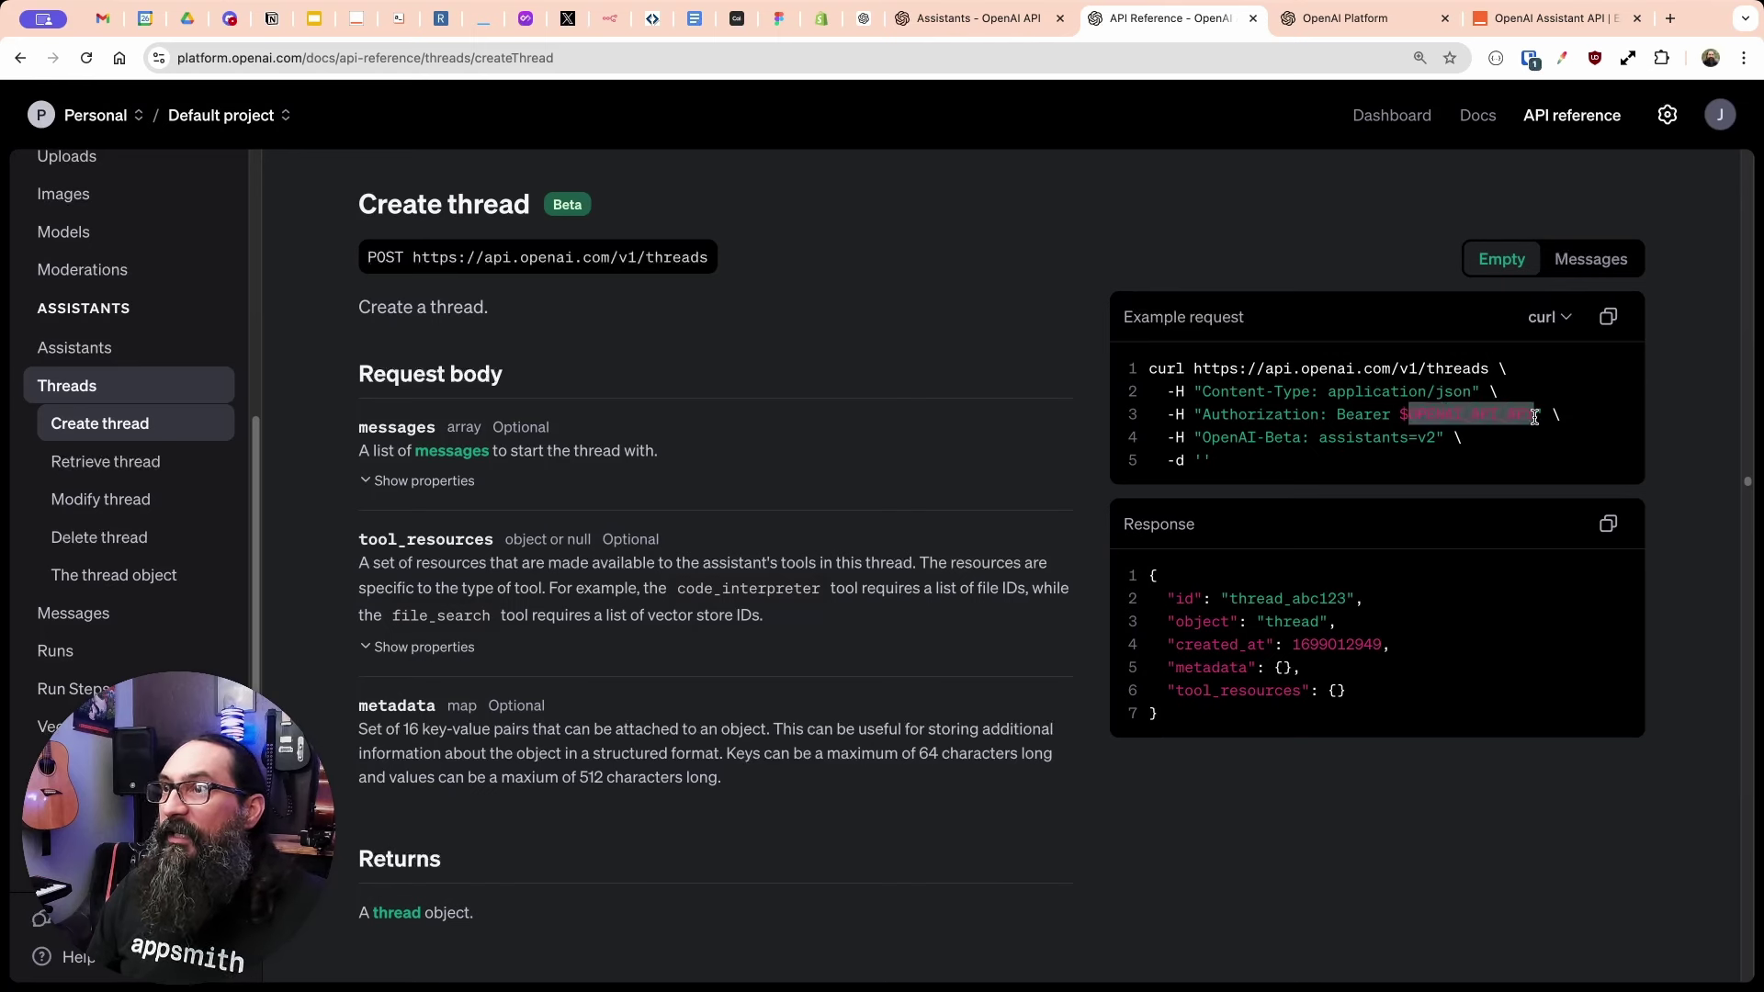
{"action": "left_click_drag", "start_coordinate": [1211, 463], "coordinate": [1169, 461]}
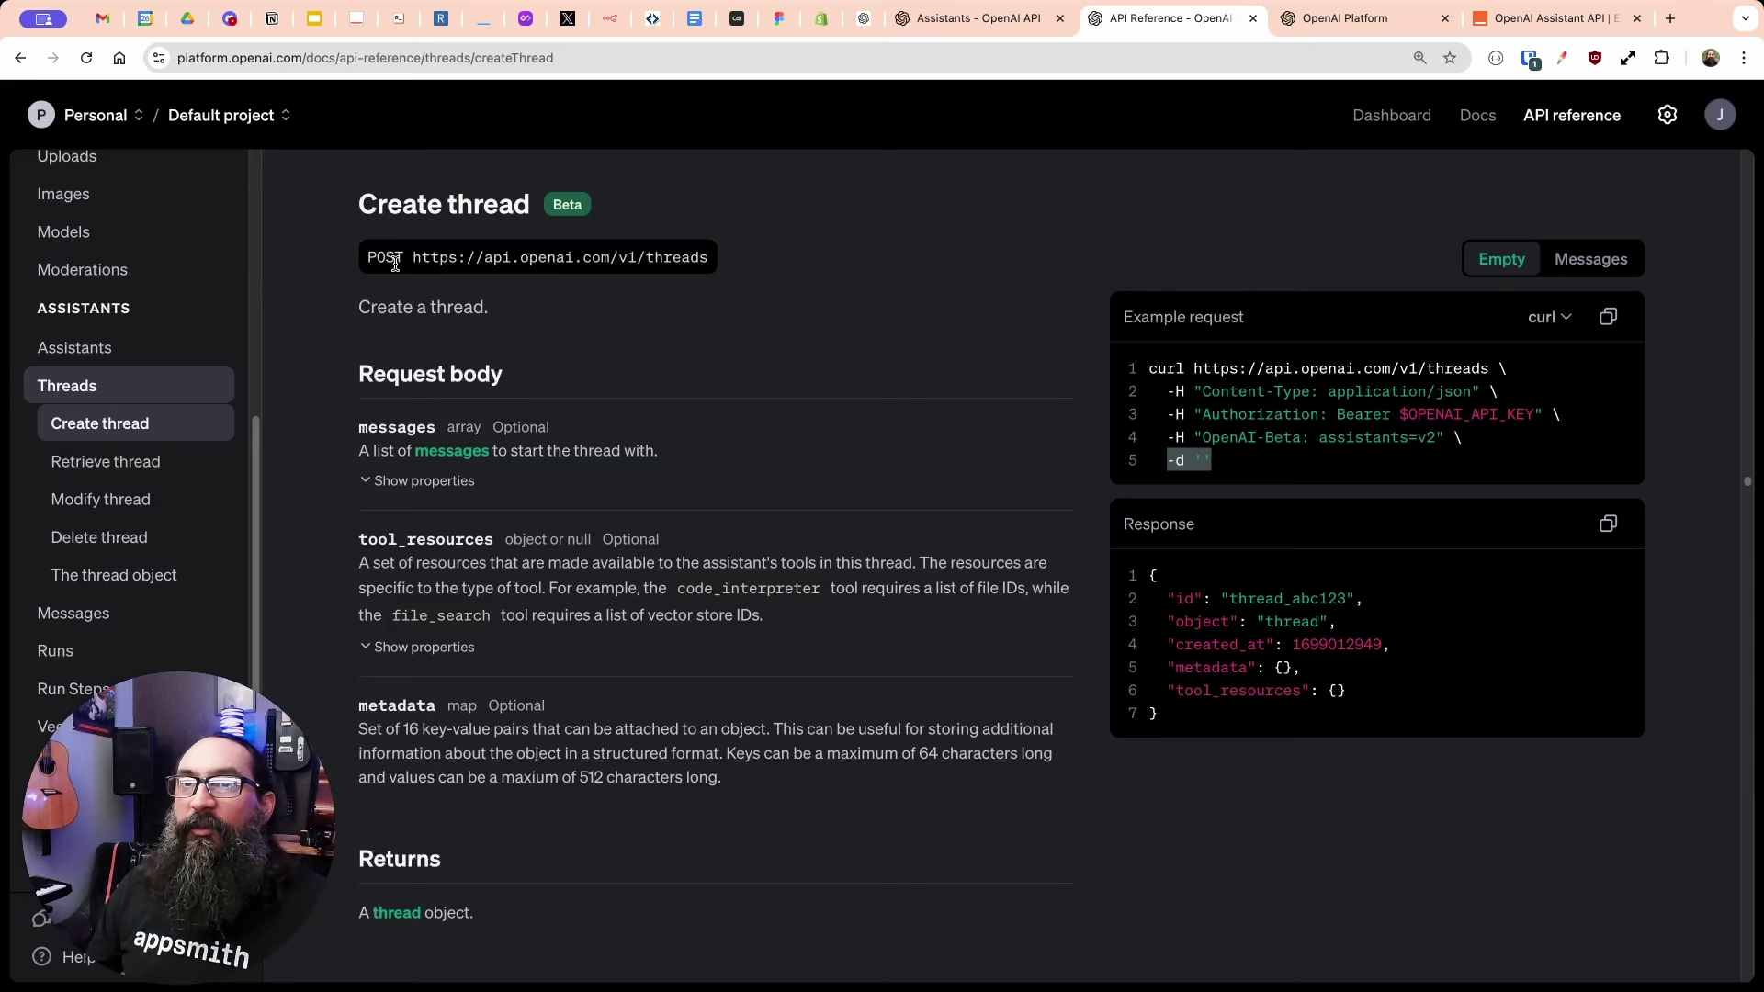
{"action": "double_click", "coordinate": [689, 261]}
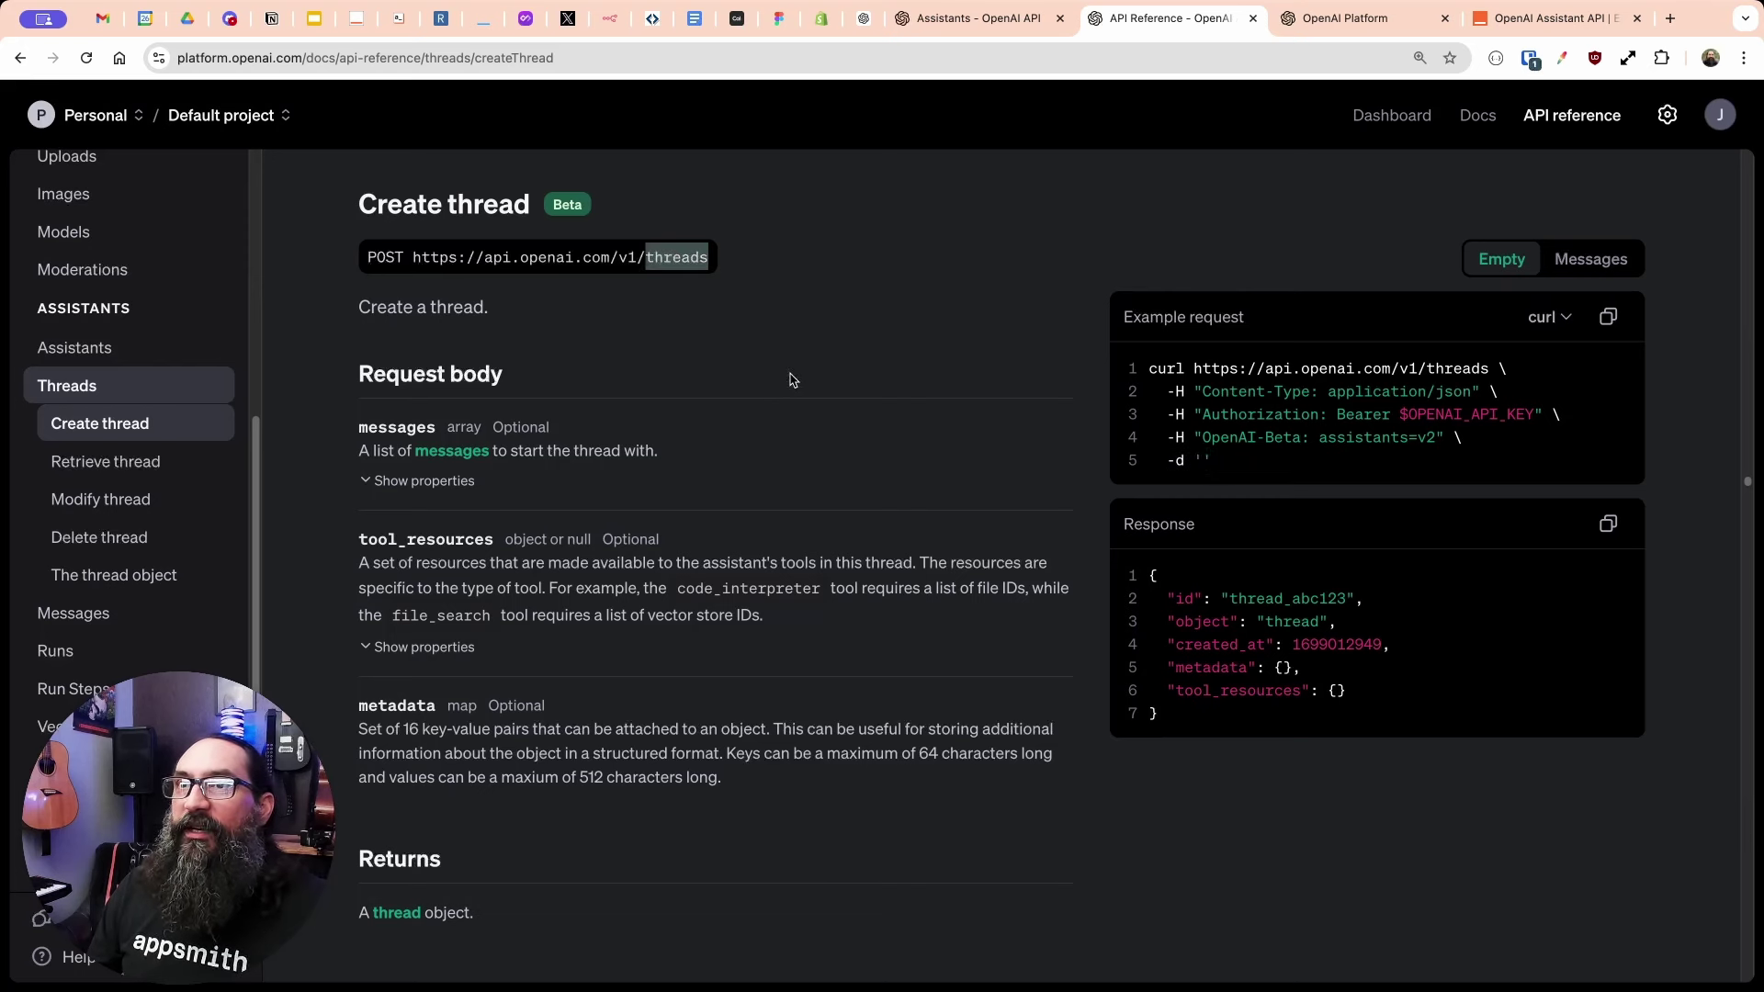
{"action": "double_click", "coordinate": [1271, 599]}
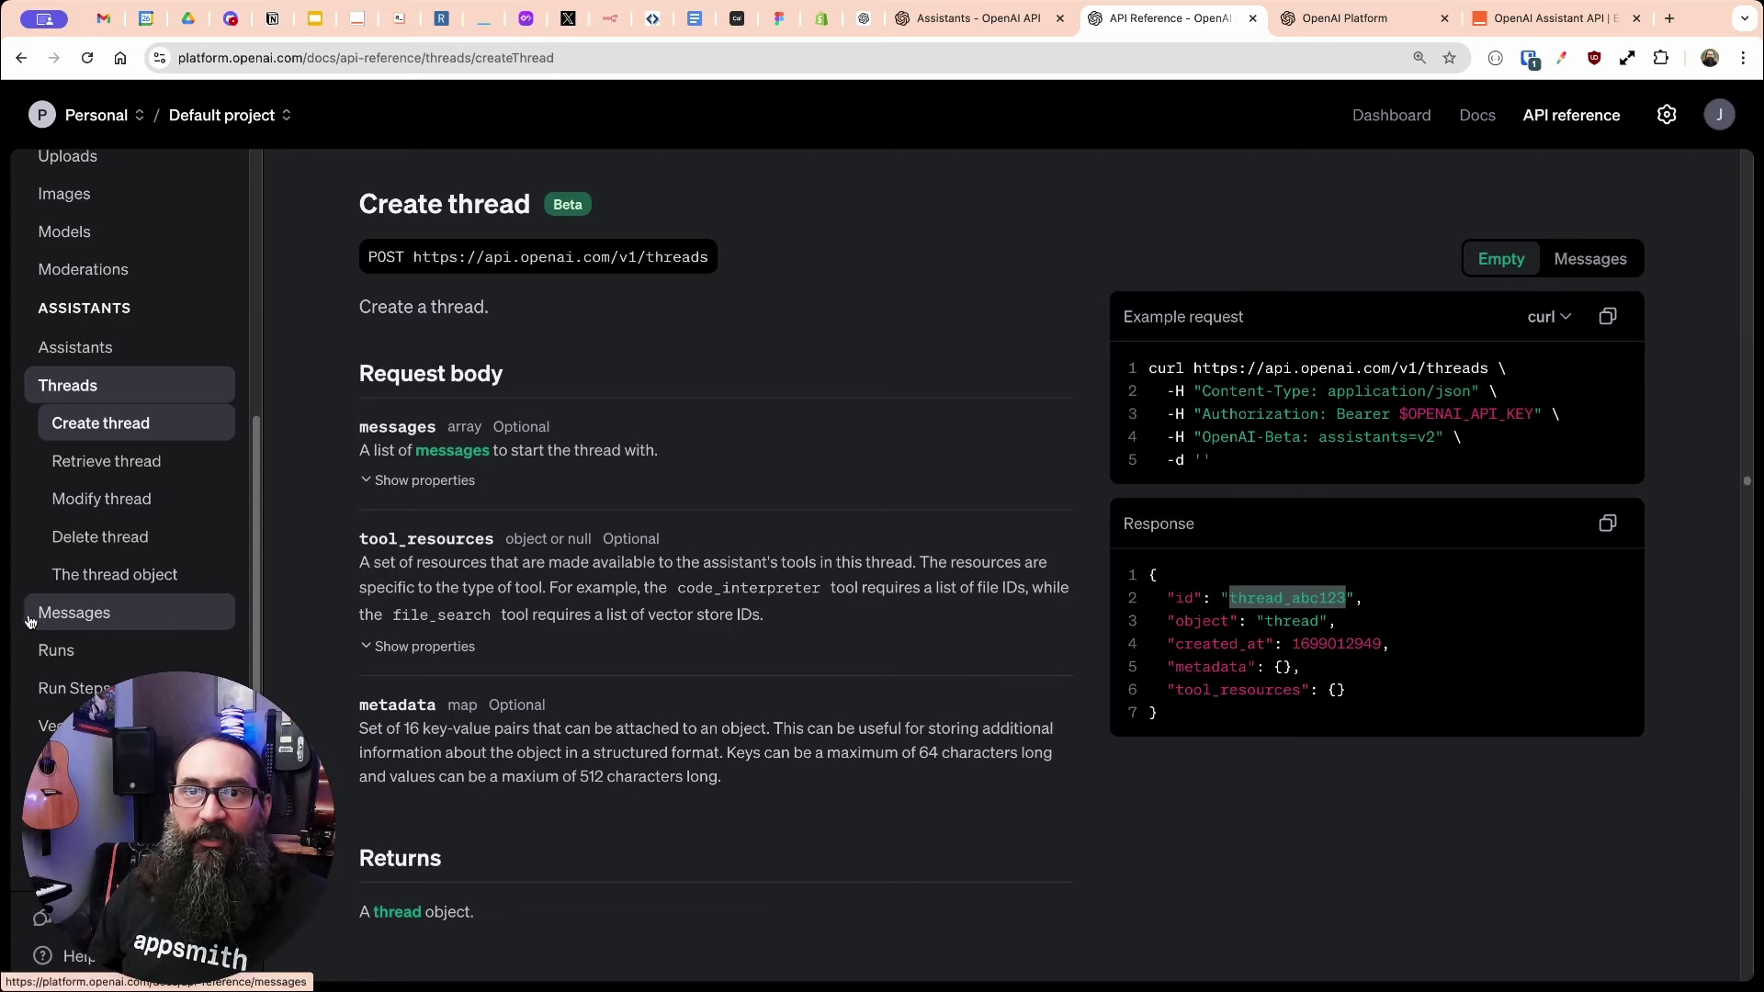
{"action": "left_click", "coordinate": [88, 620]}
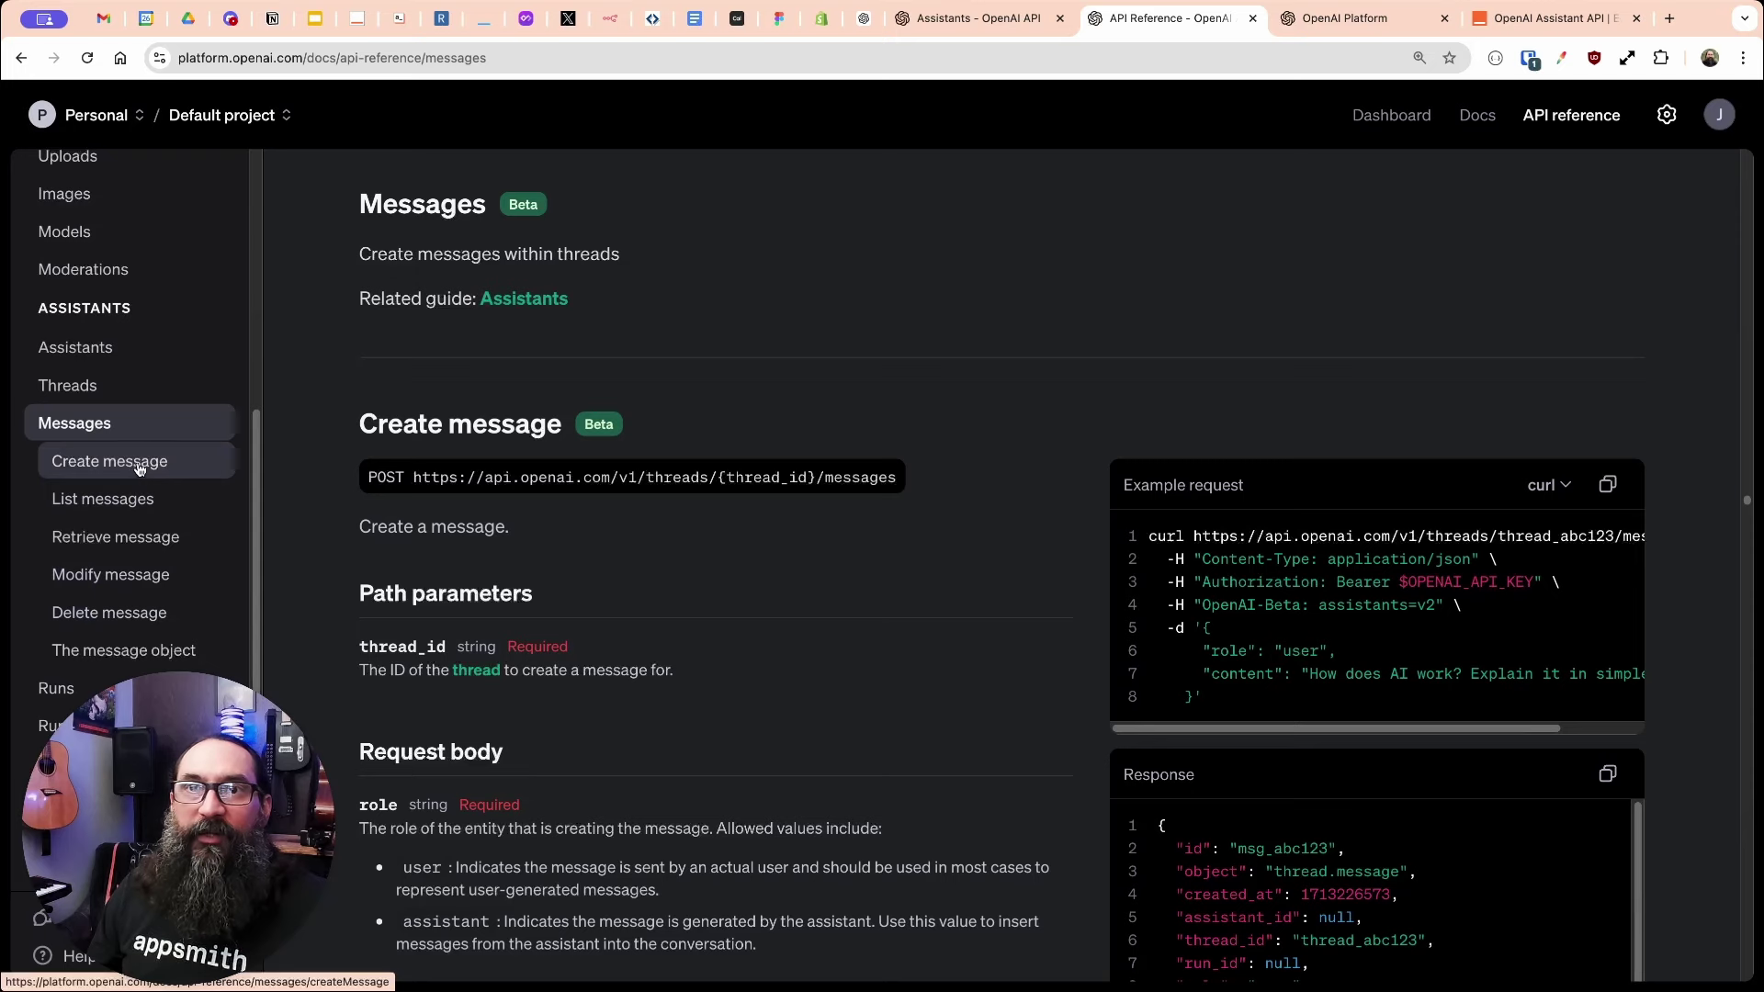
- On Create message, highlight thread_id, the JSON body and its user role, zooming the page in
{"action": "left_click", "coordinate": [145, 468]}
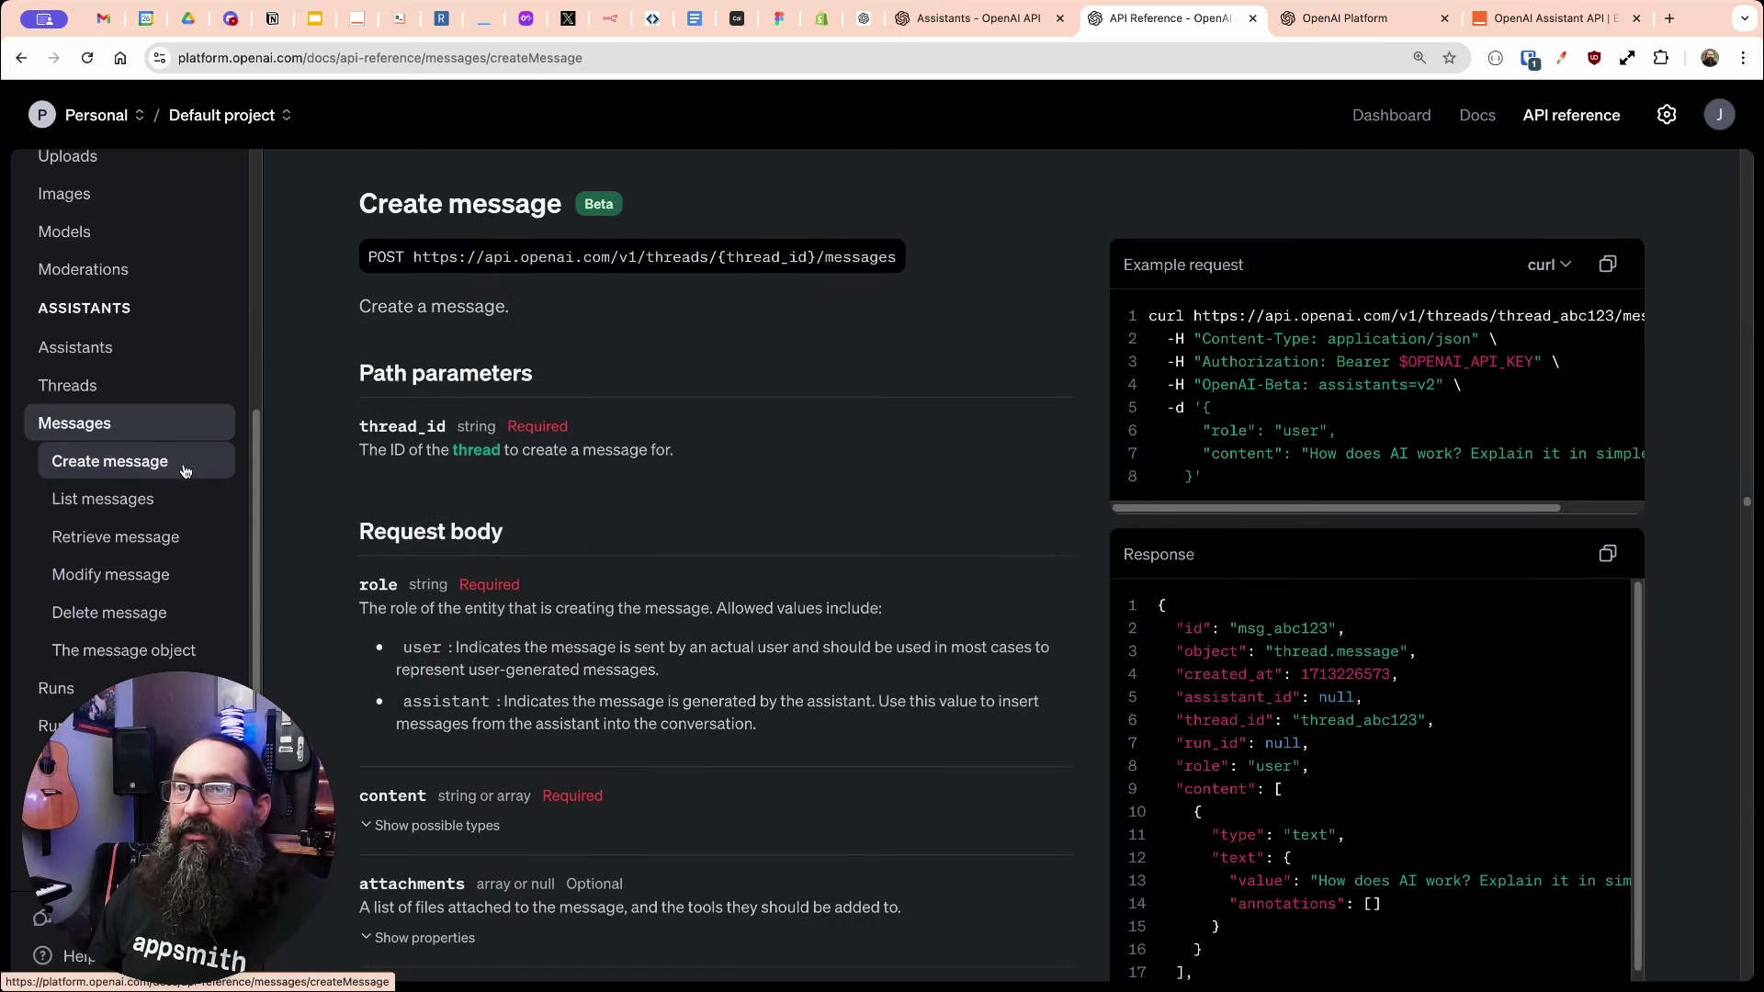
{"action": "double_click", "coordinate": [767, 257]}
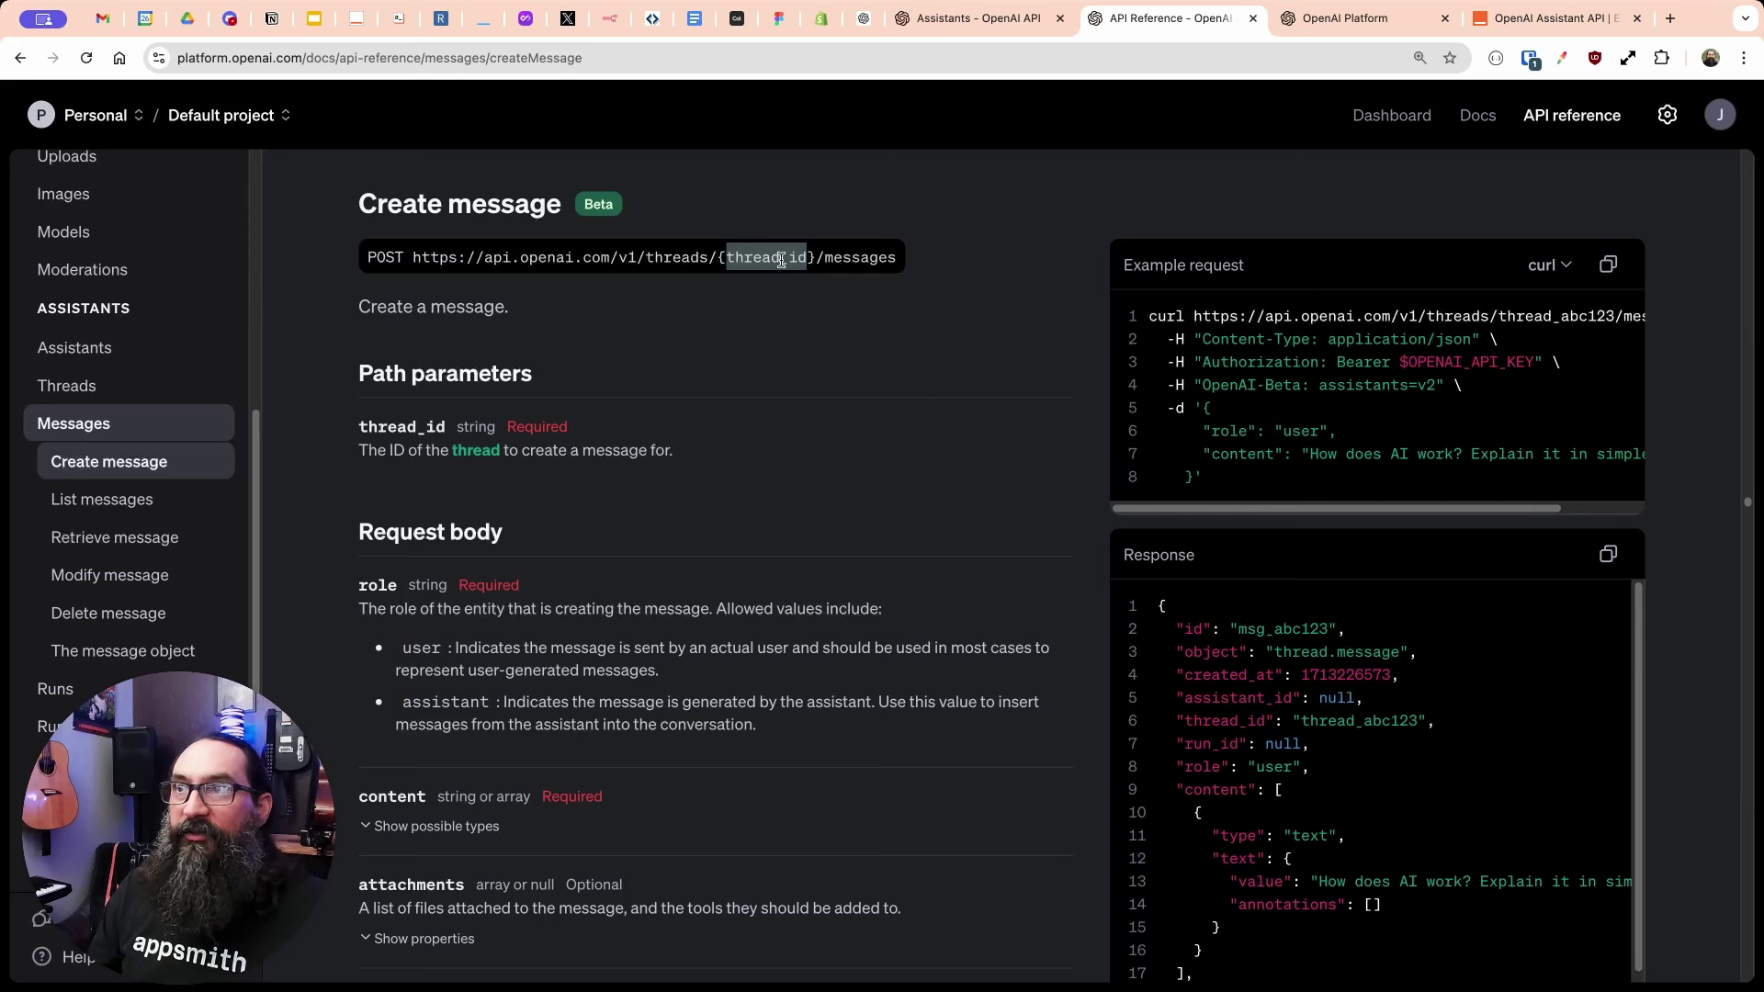
{"action": "left_click_drag", "start_coordinate": [1204, 408], "coordinate": [1193, 472]}
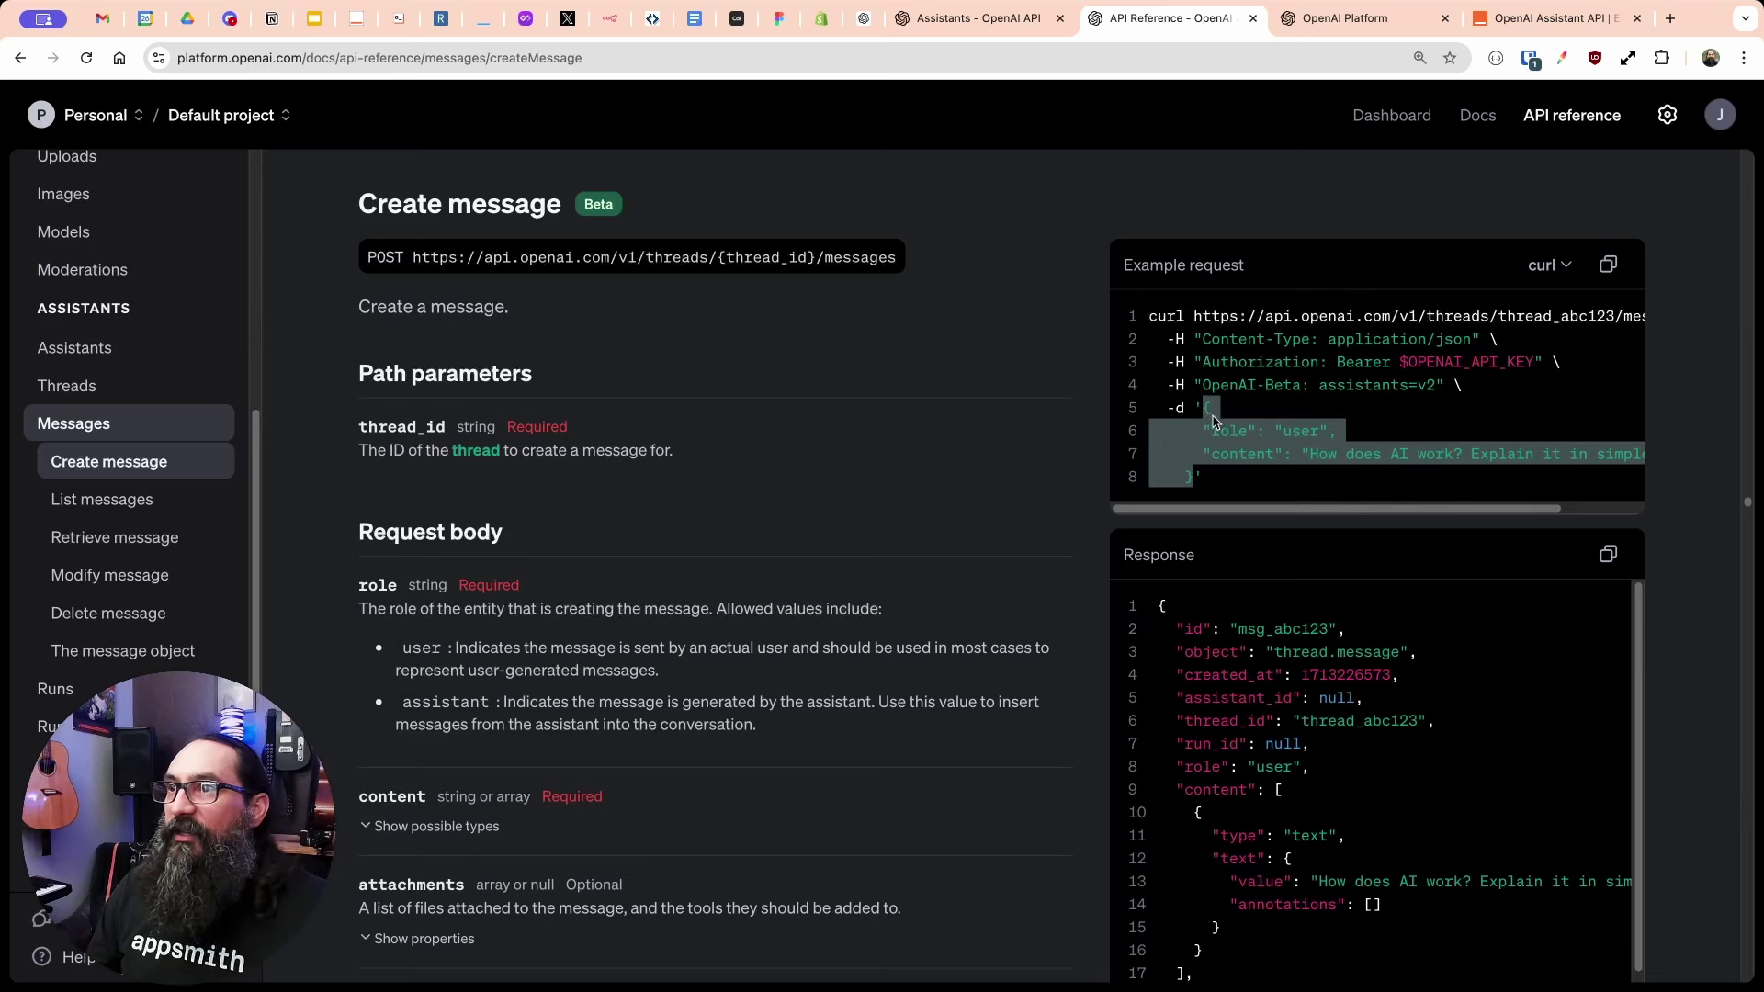
{"action": "double_click", "coordinate": [1226, 433]}
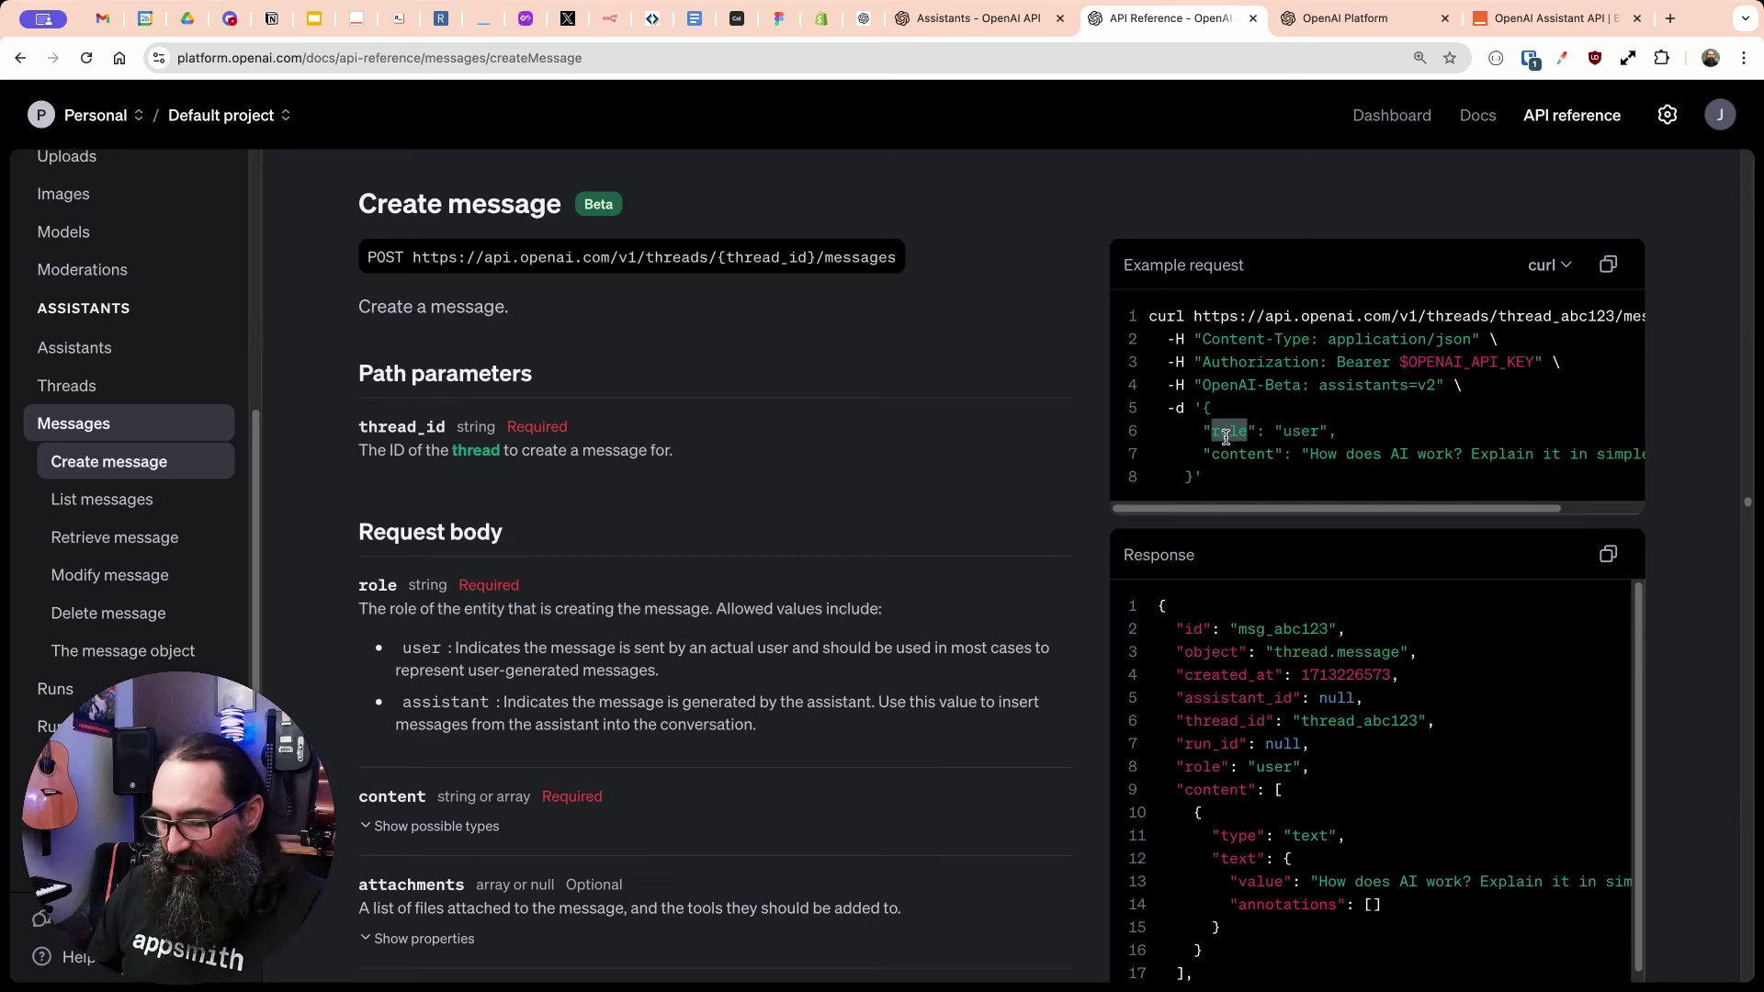
{"action": "key", "text": "super+equal"}
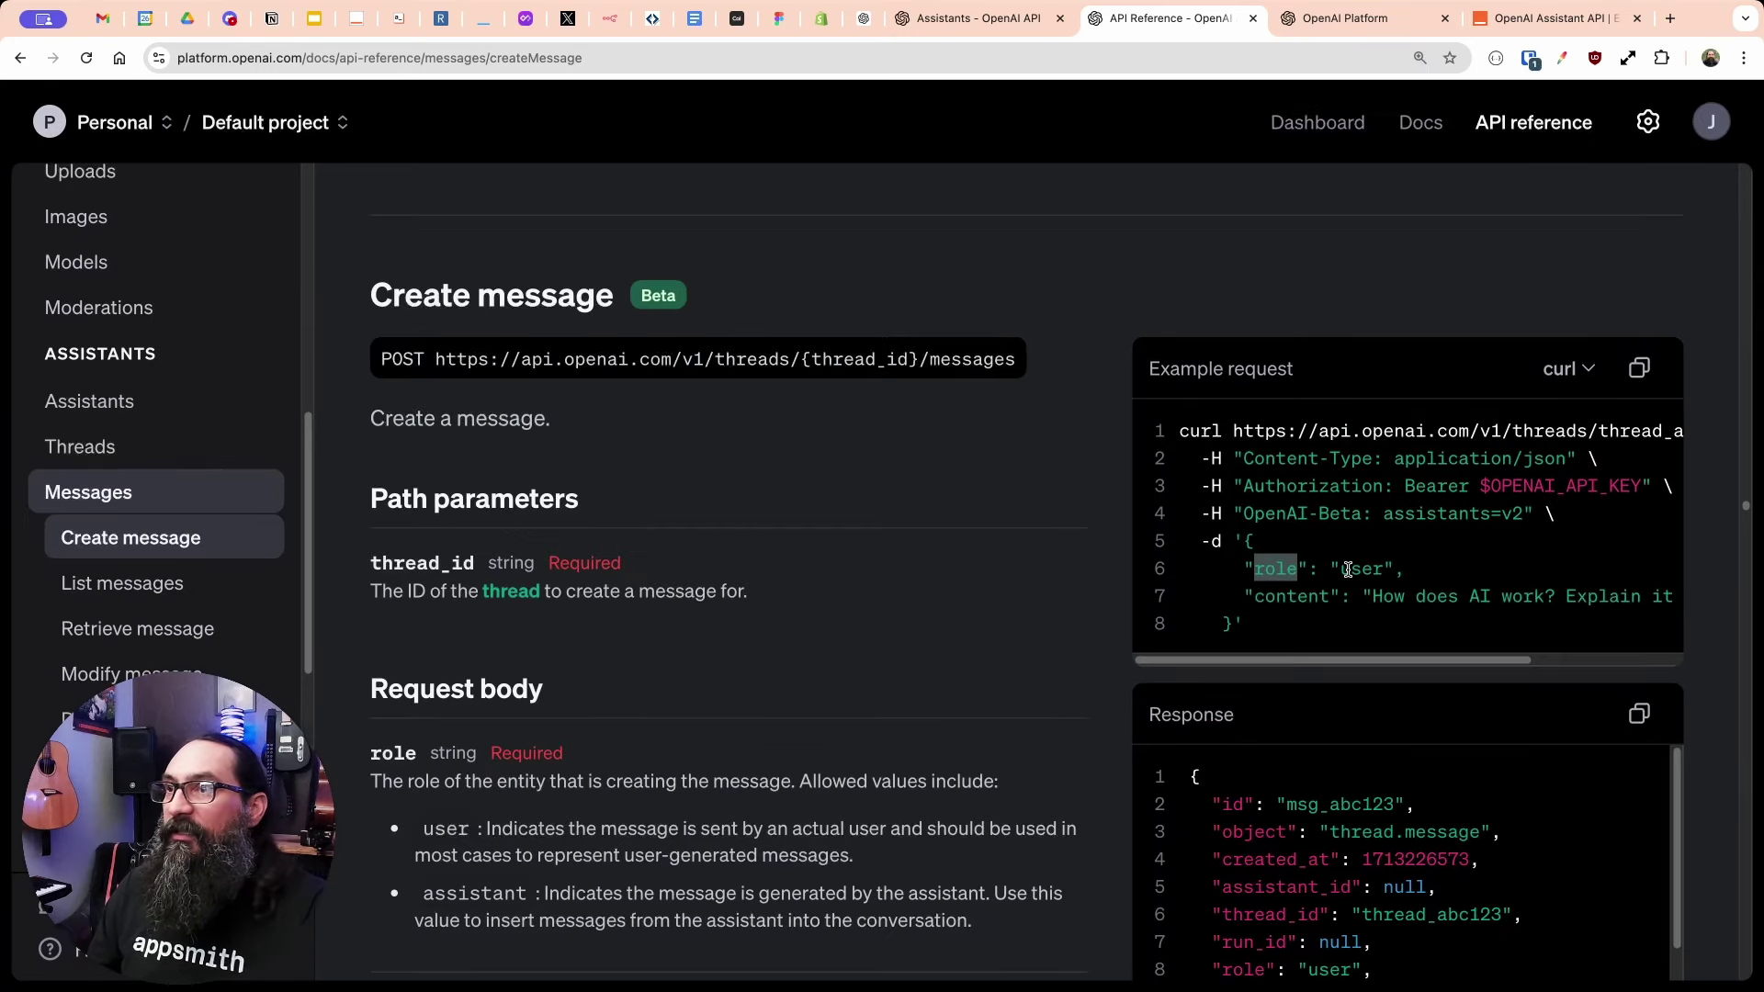
{"action": "double_click", "coordinate": [1351, 569]}
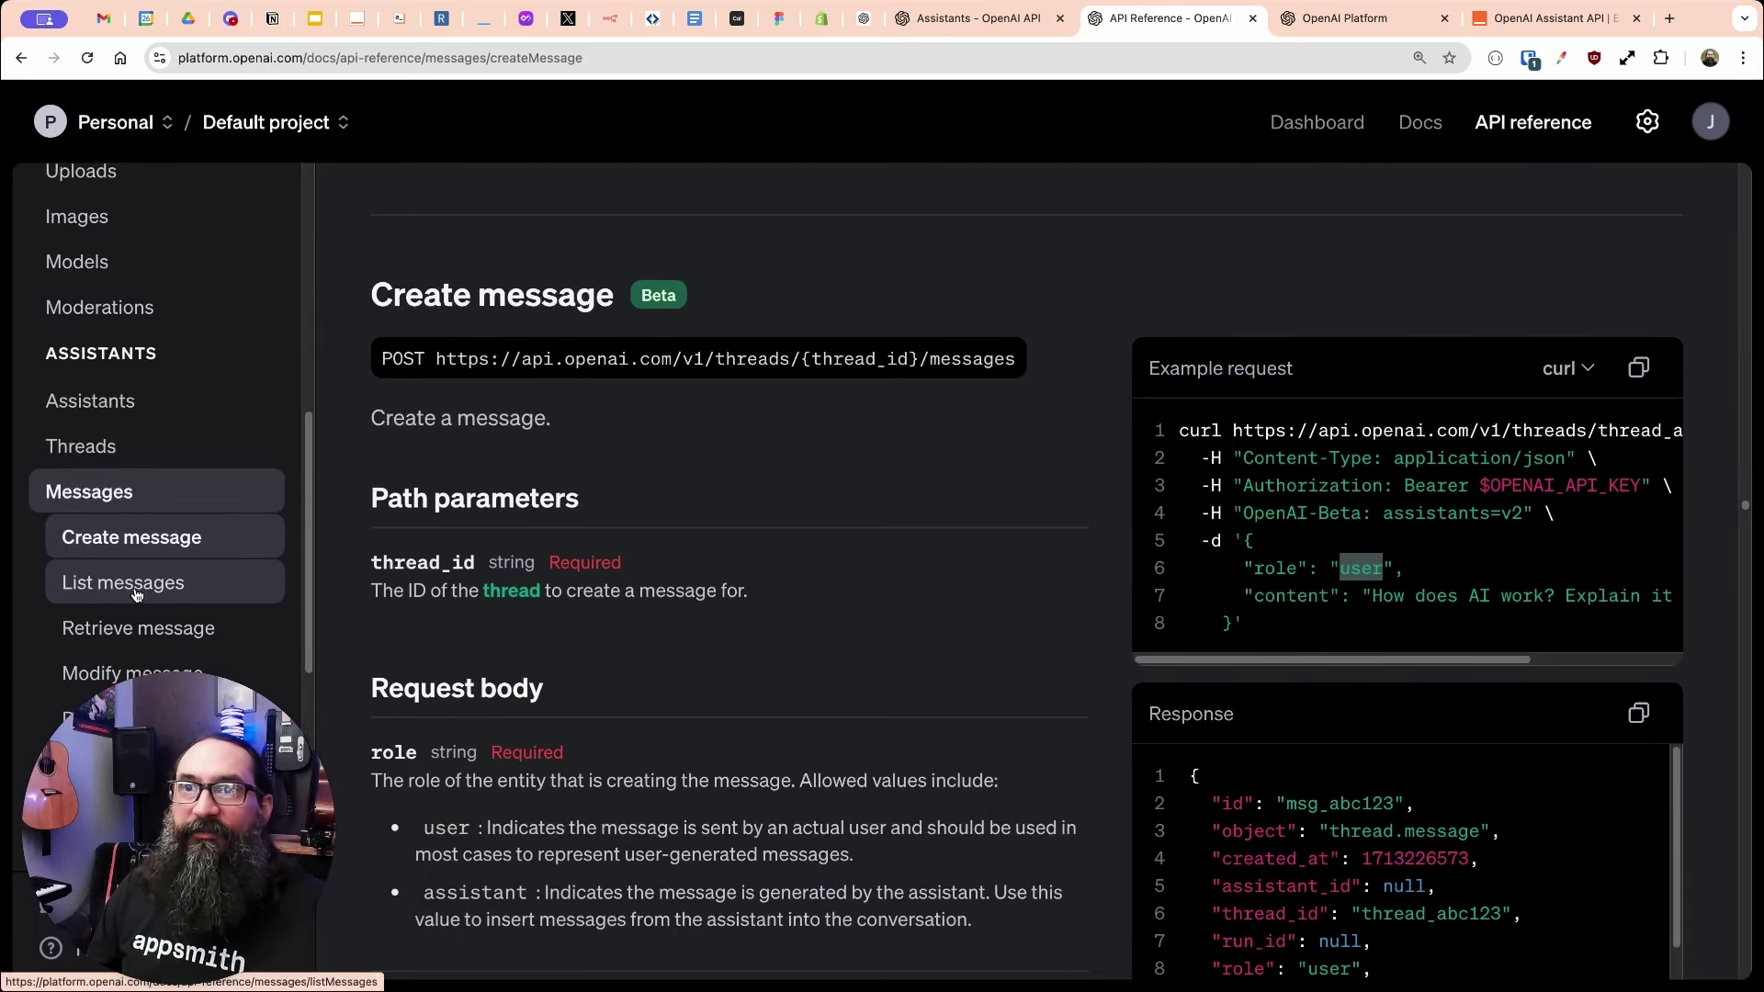
- Check the user role in List messages' example response, then move on to the Runs section
{"action": "left_click", "coordinate": [136, 595]}
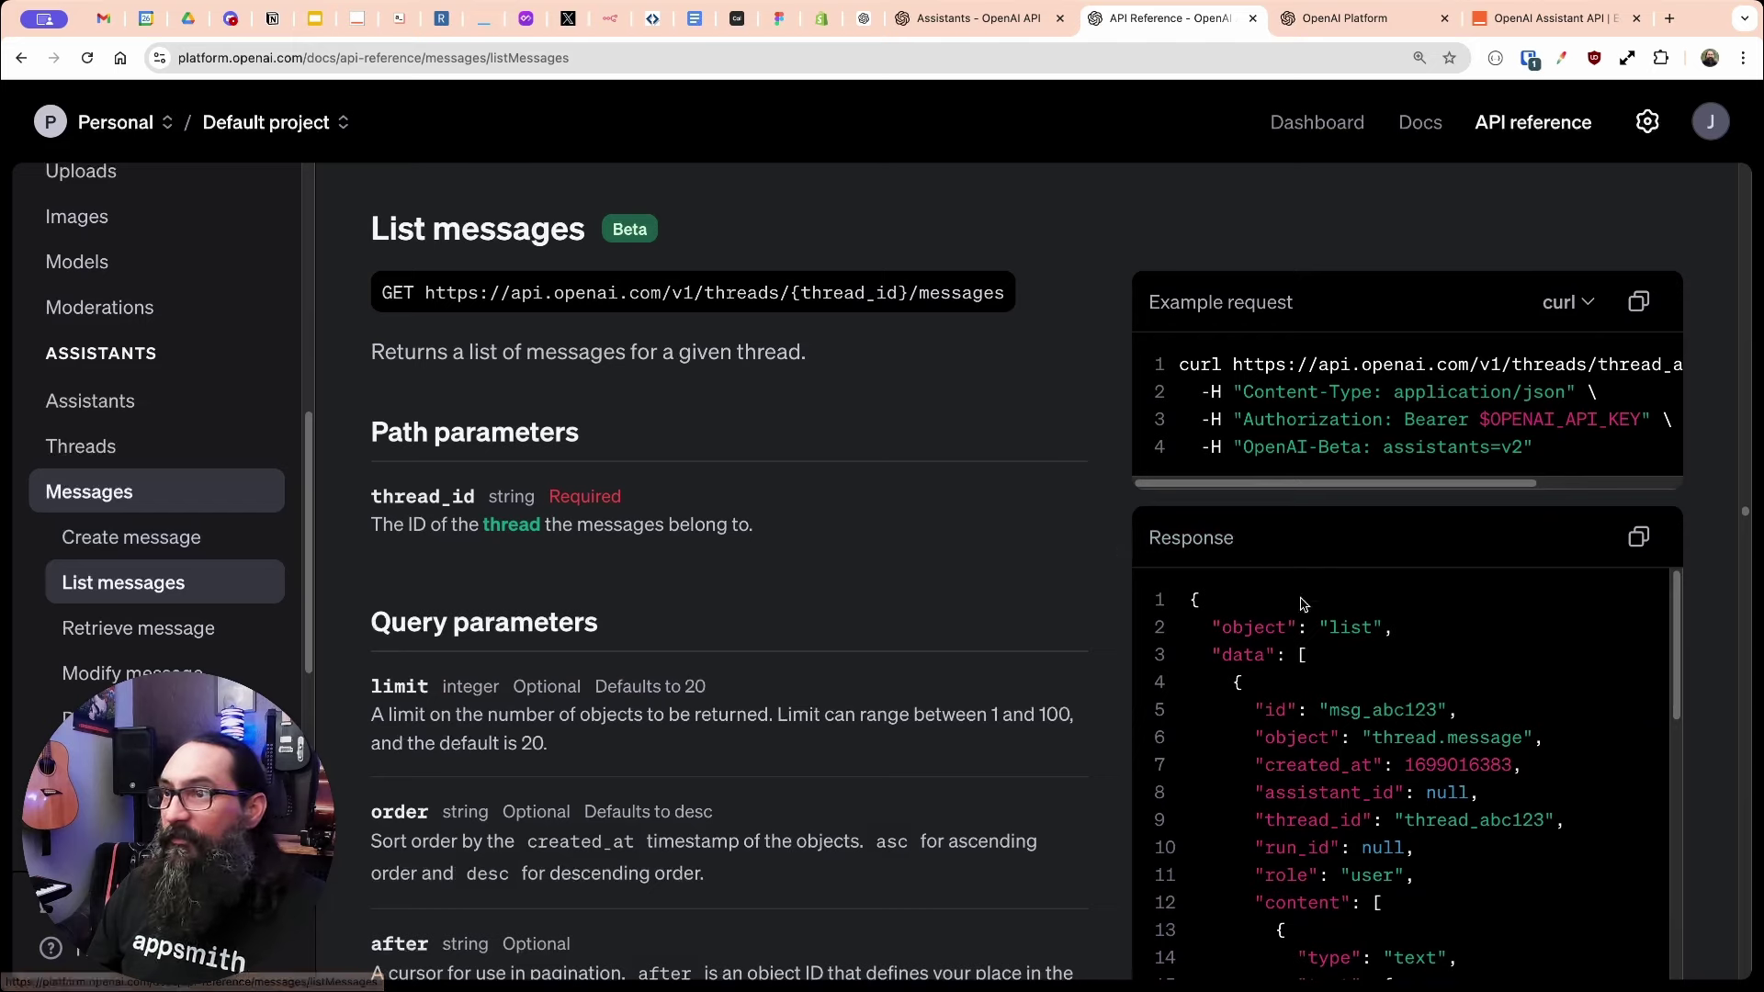
{"action": "double_click", "coordinate": [1373, 877]}
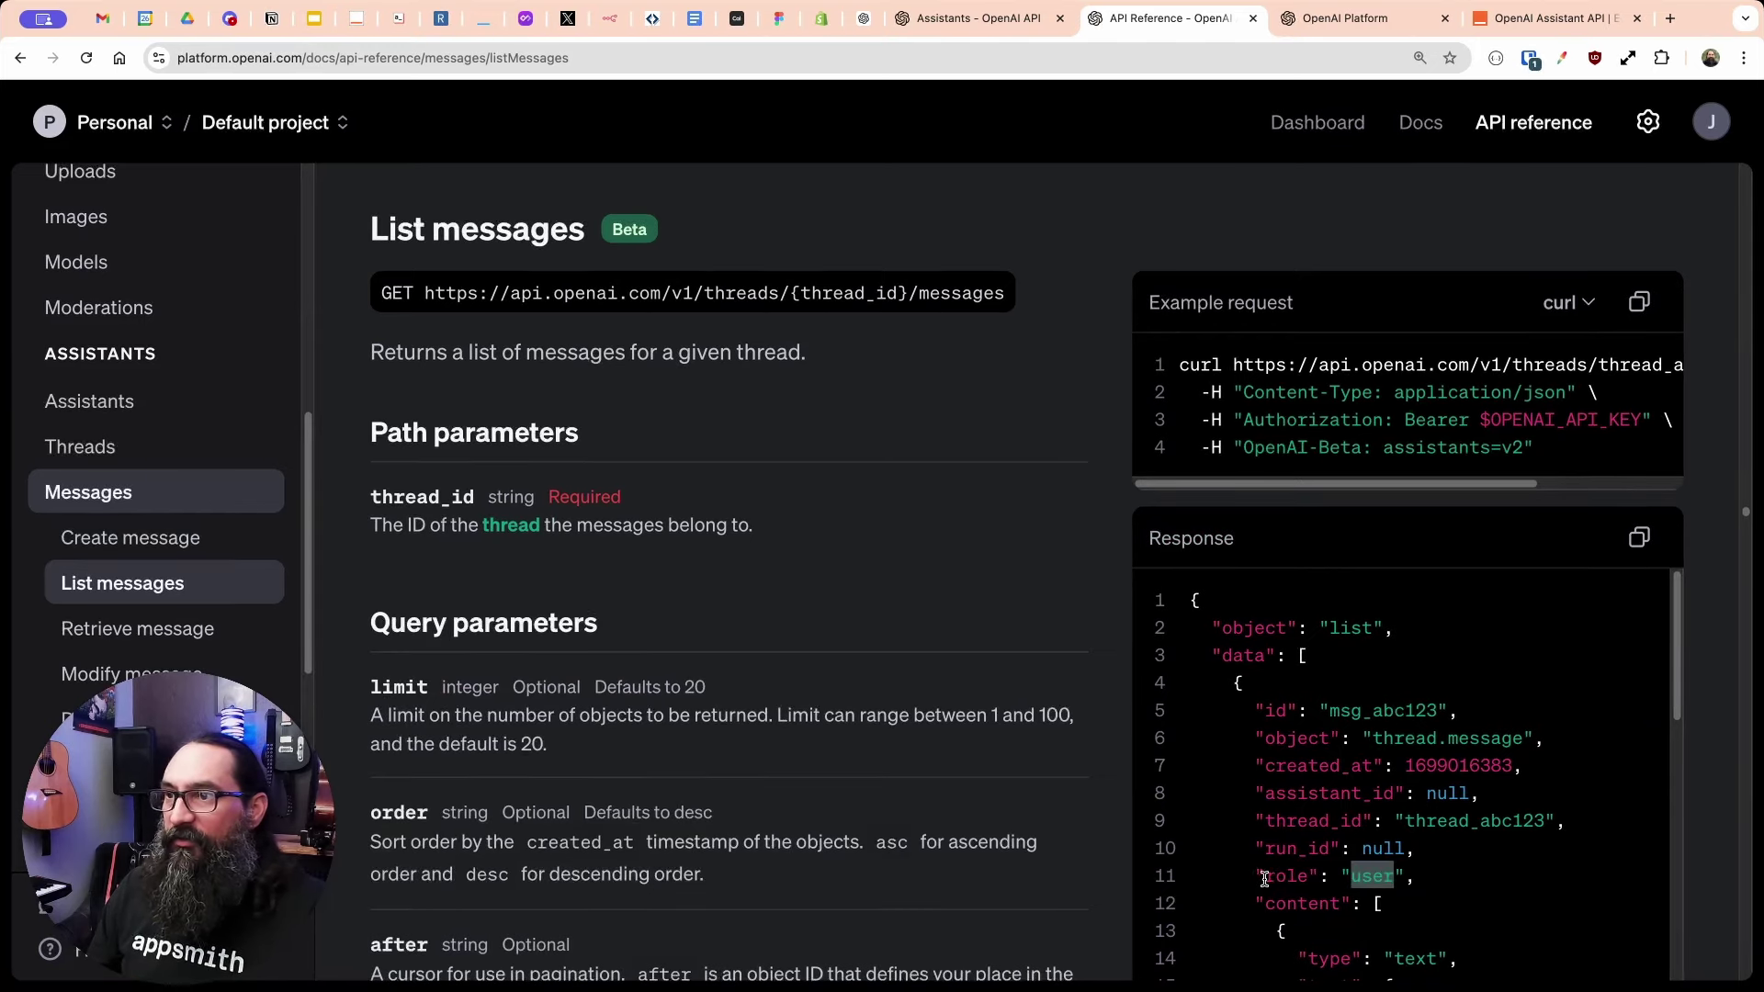
{"action": "scroll", "coordinate": [1370, 877], "scroll_direction": "down", "scroll_amount": 2}
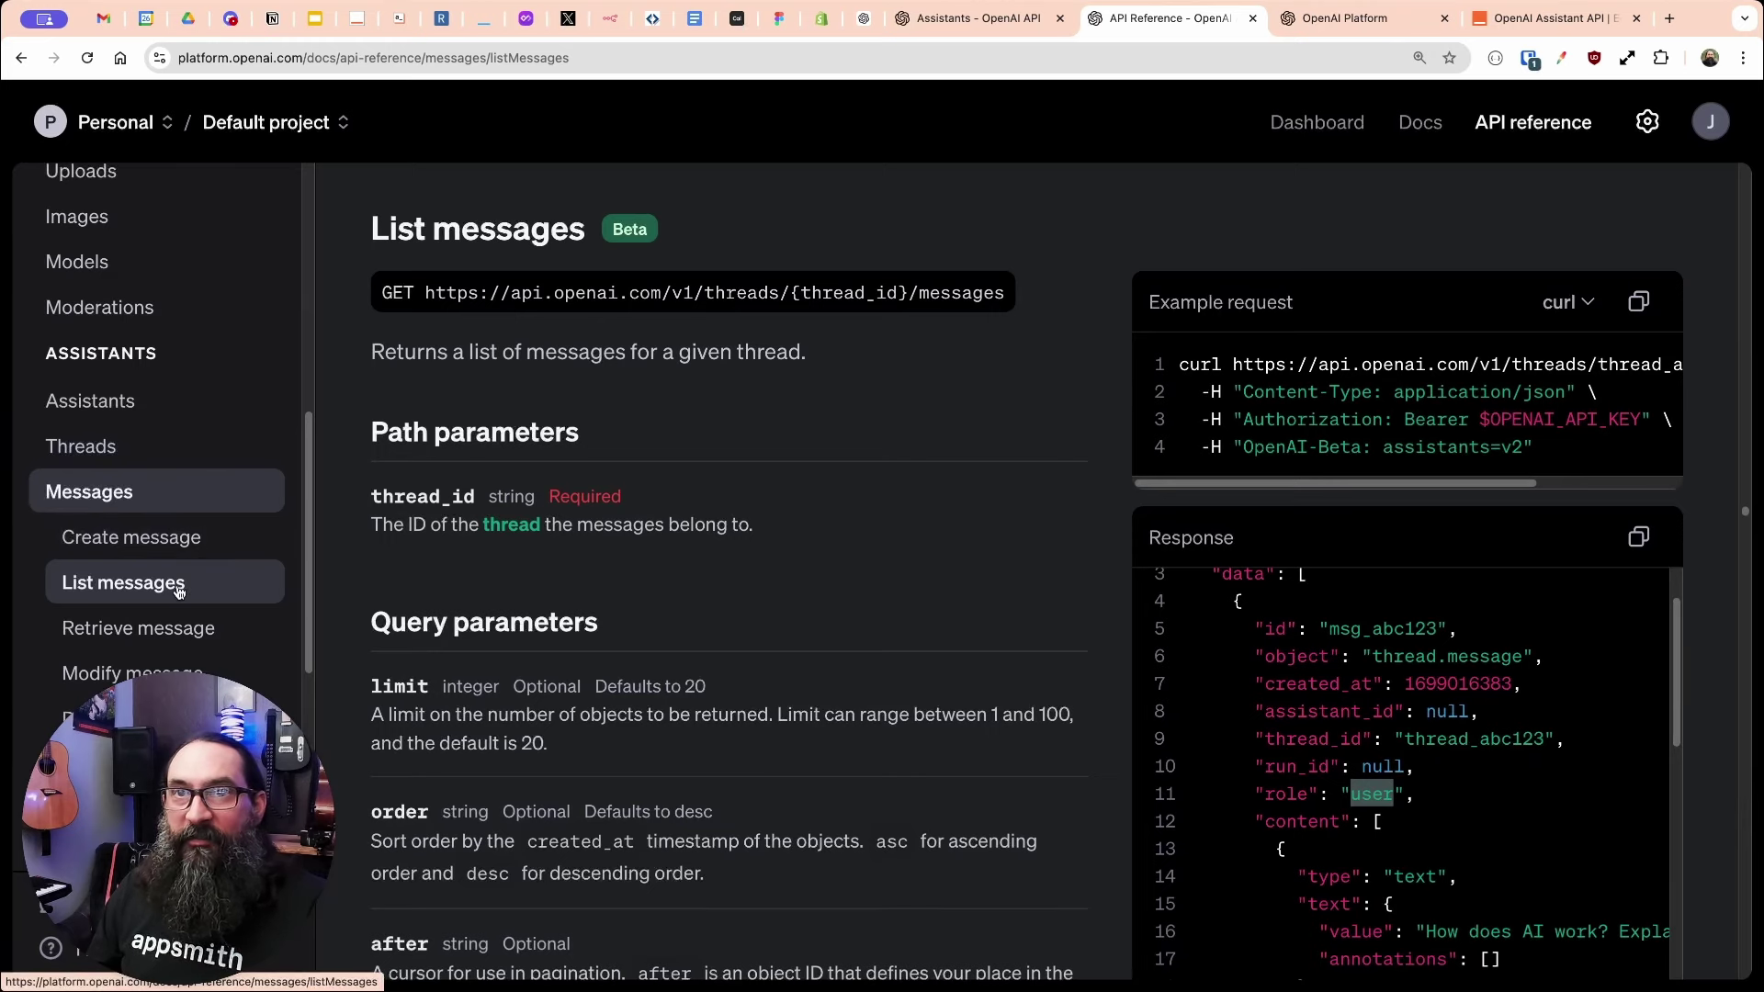
{"action": "scroll", "coordinate": [166, 551], "scroll_direction": "down", "scroll_amount": 4}
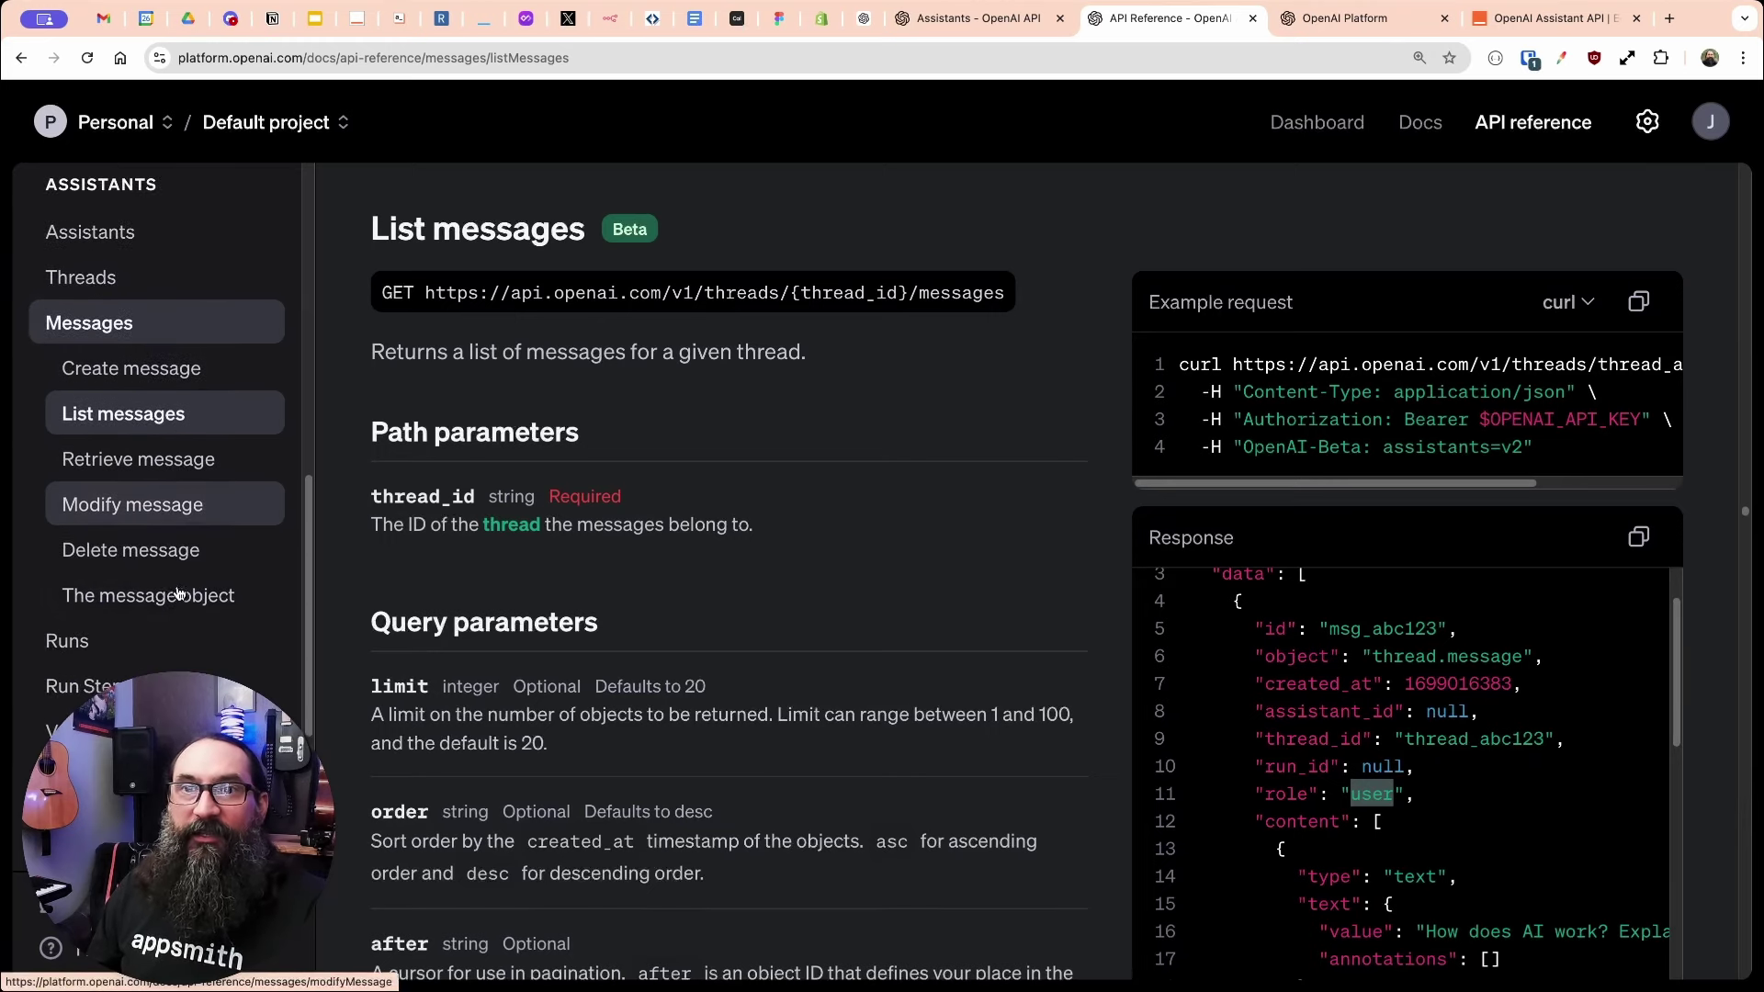
{"action": "left_click", "coordinate": [99, 650]}
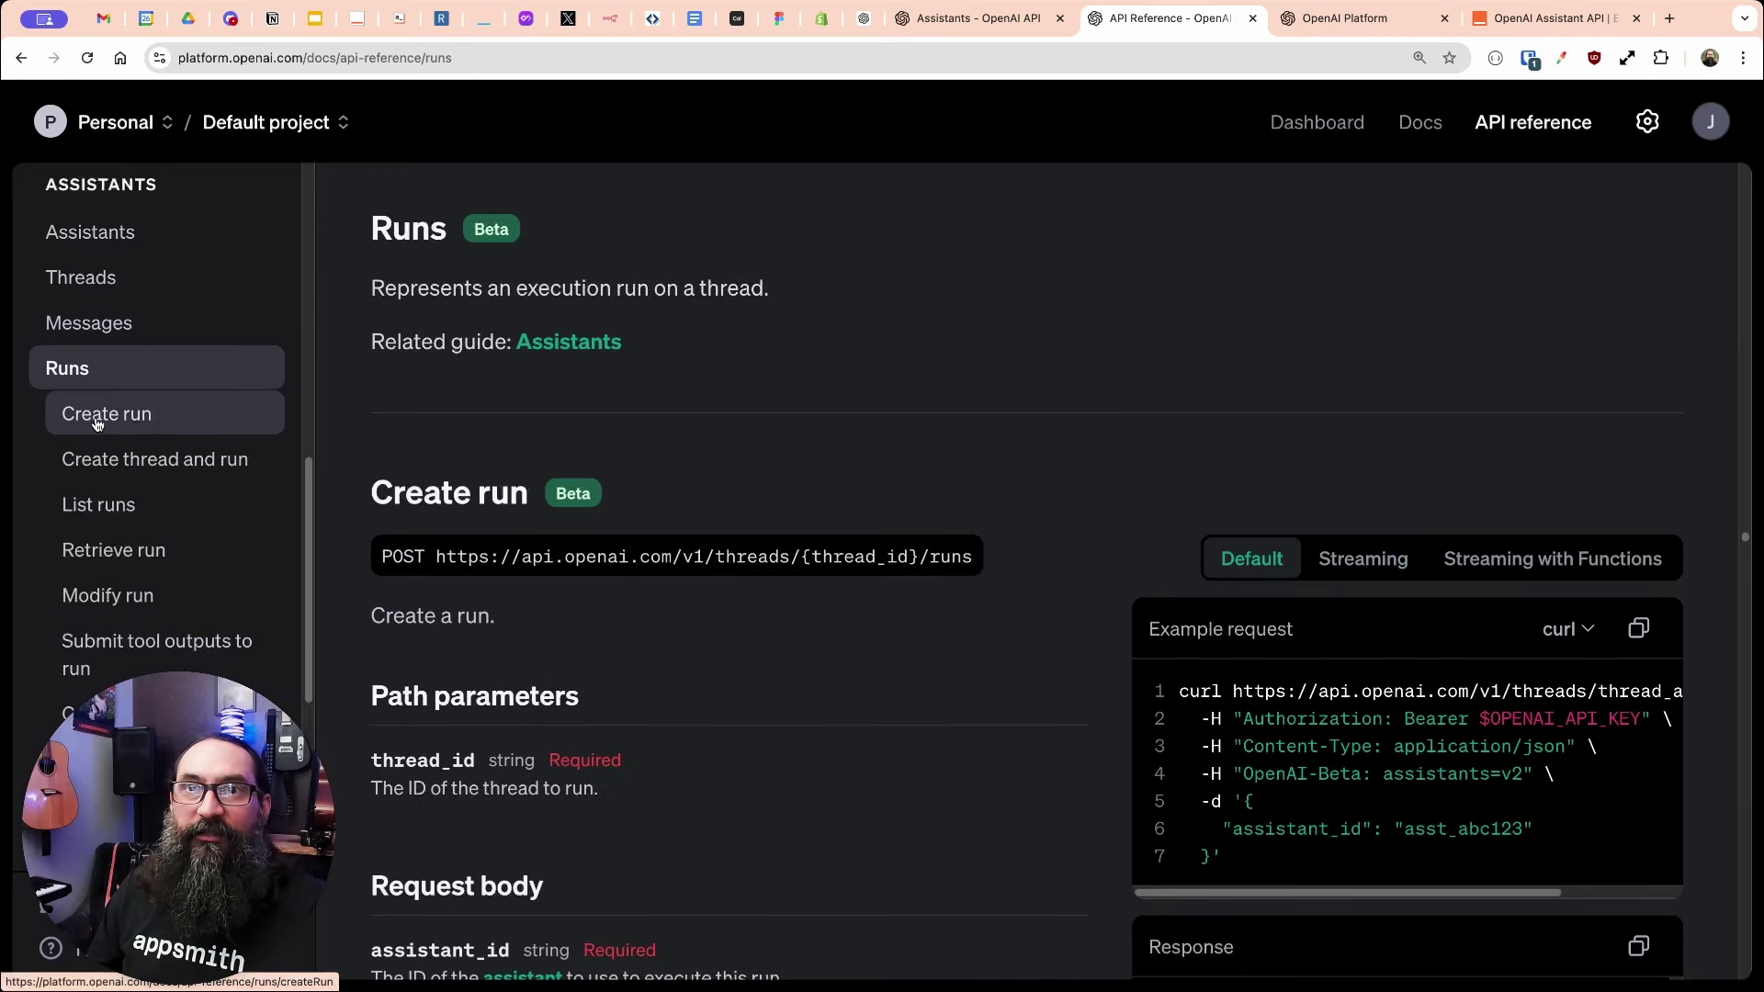
- Open Create run, highlight thread_id in its POST URL, and scroll through the example response
{"action": "left_click", "coordinate": [135, 420]}
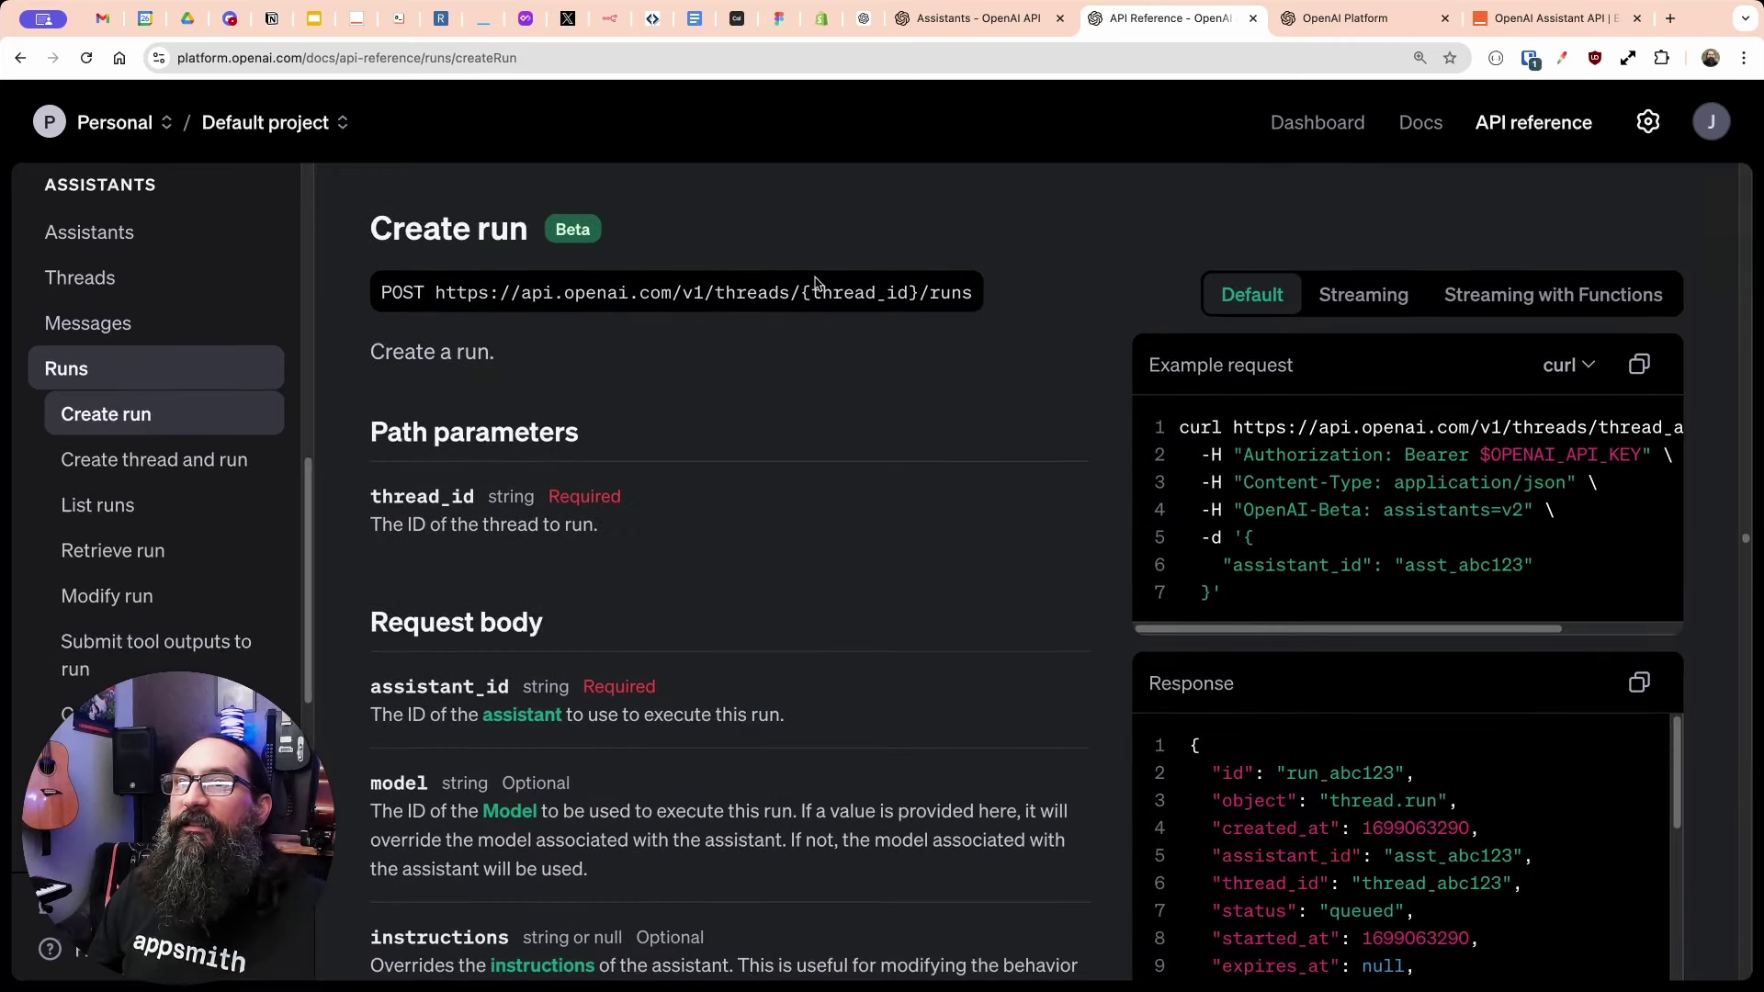
{"action": "double_click", "coordinate": [838, 294]}
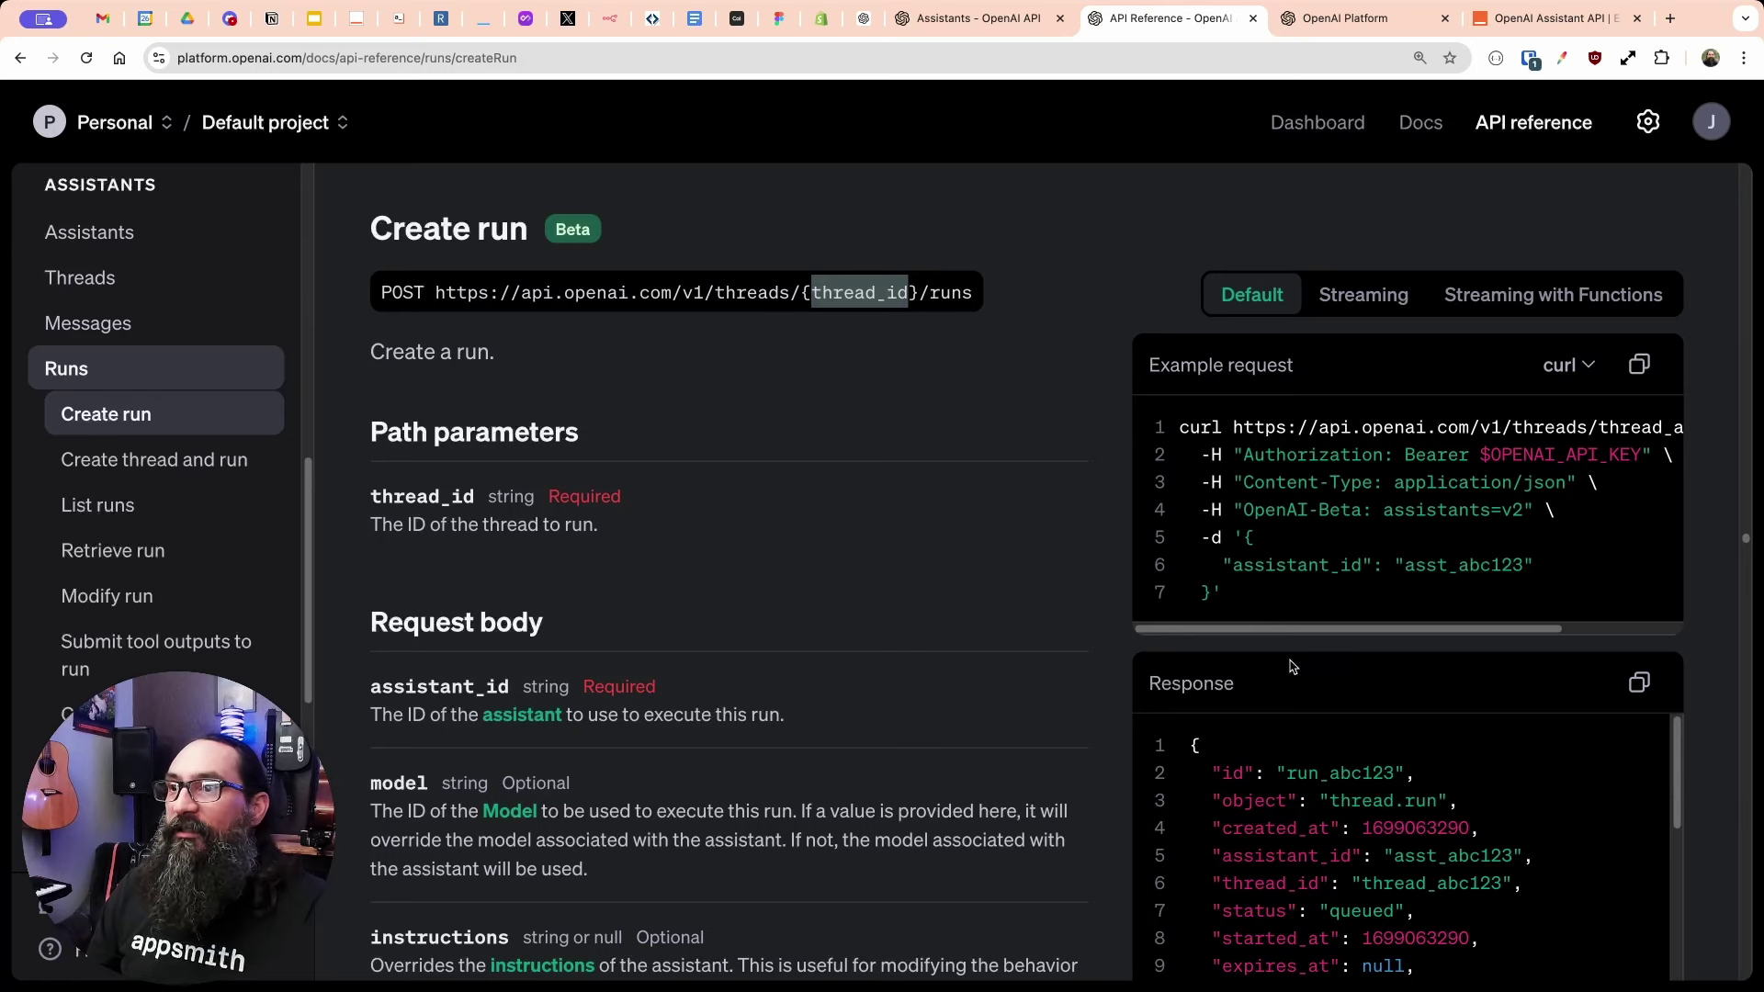
{"action": "scroll", "coordinate": [1287, 717], "scroll_direction": "down", "scroll_amount": 5}
{"action": "scroll", "coordinate": [1290, 790], "scroll_direction": "down", "scroll_amount": 5}
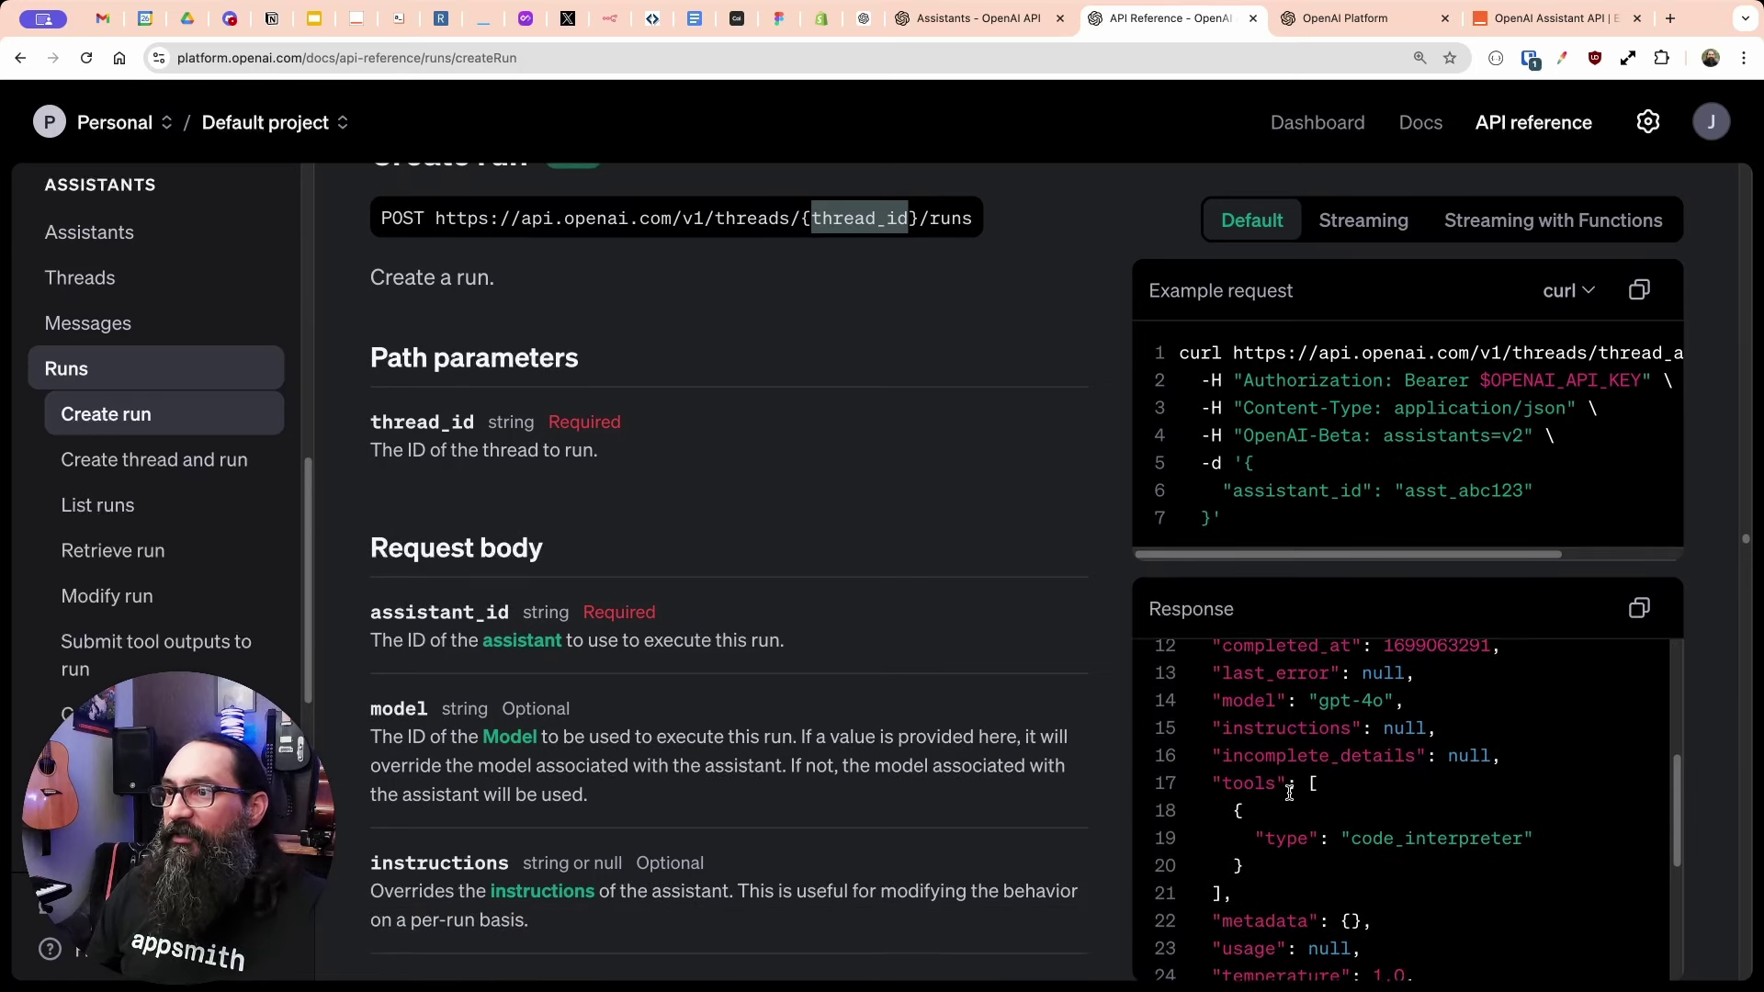
{"action": "scroll", "coordinate": [1290, 796], "scroll_direction": "down", "scroll_amount": 3}
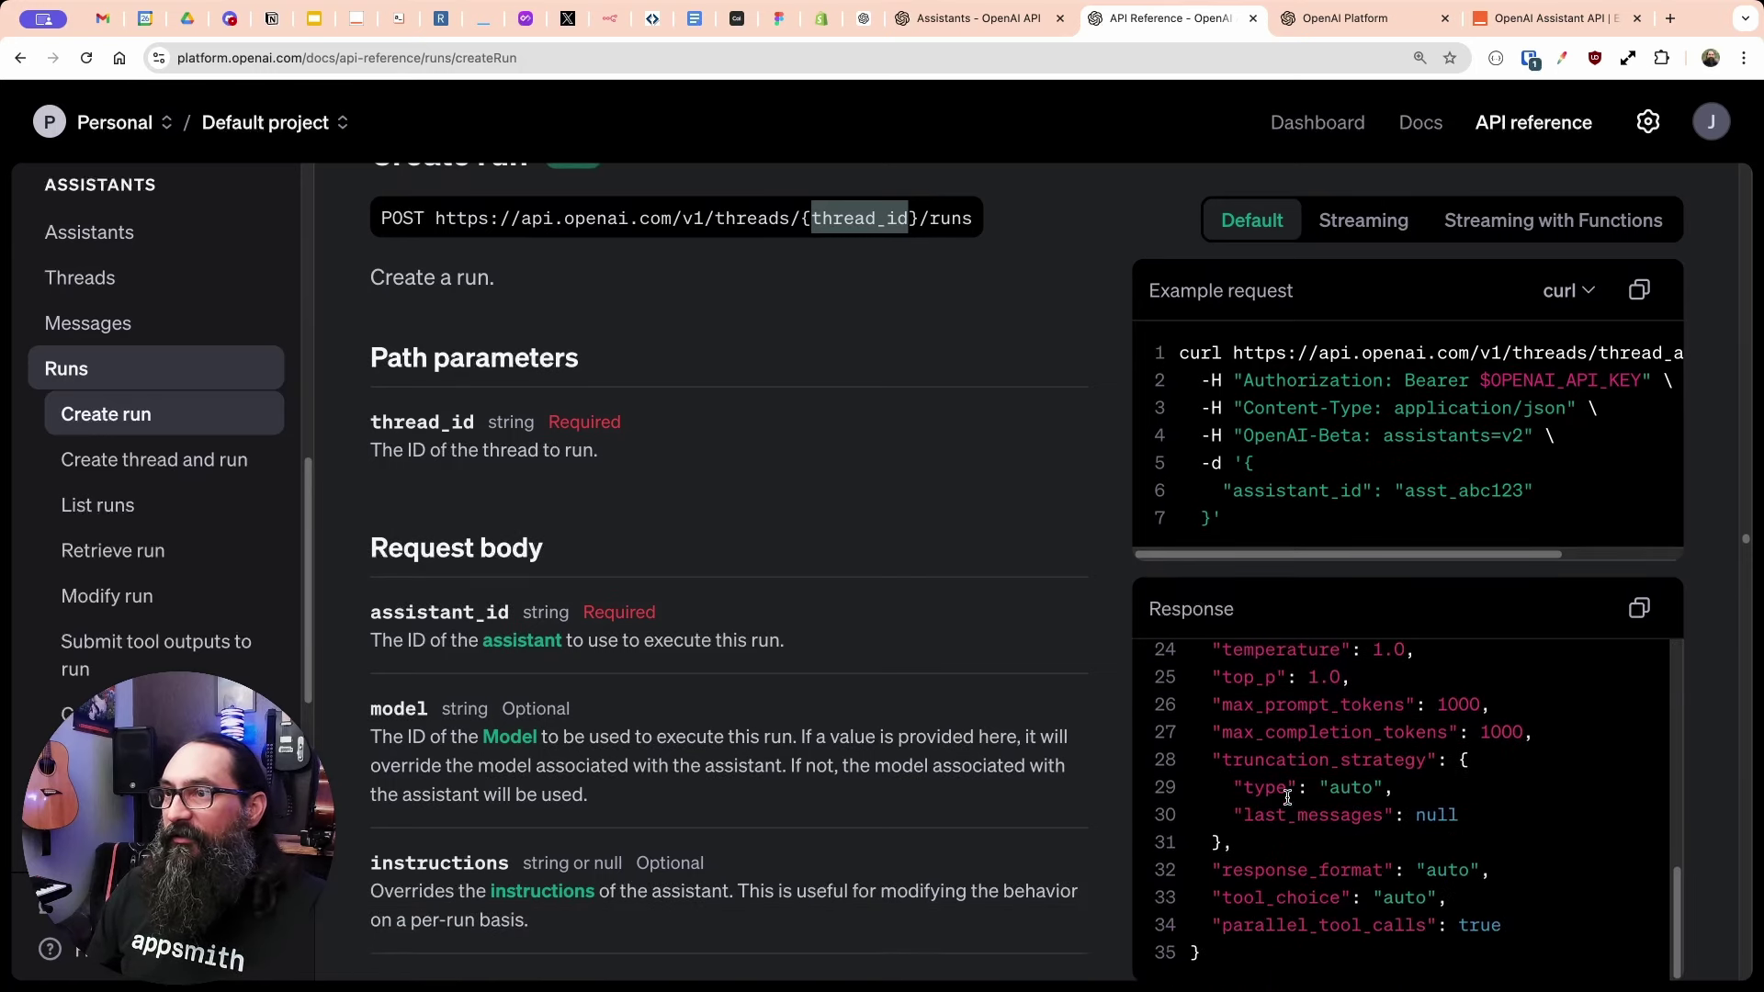
{"action": "scroll", "coordinate": [1287, 840], "scroll_direction": "up", "scroll_amount": 2}
{"action": "scroll", "coordinate": [1288, 841], "scroll_direction": "up", "scroll_amount": 7}
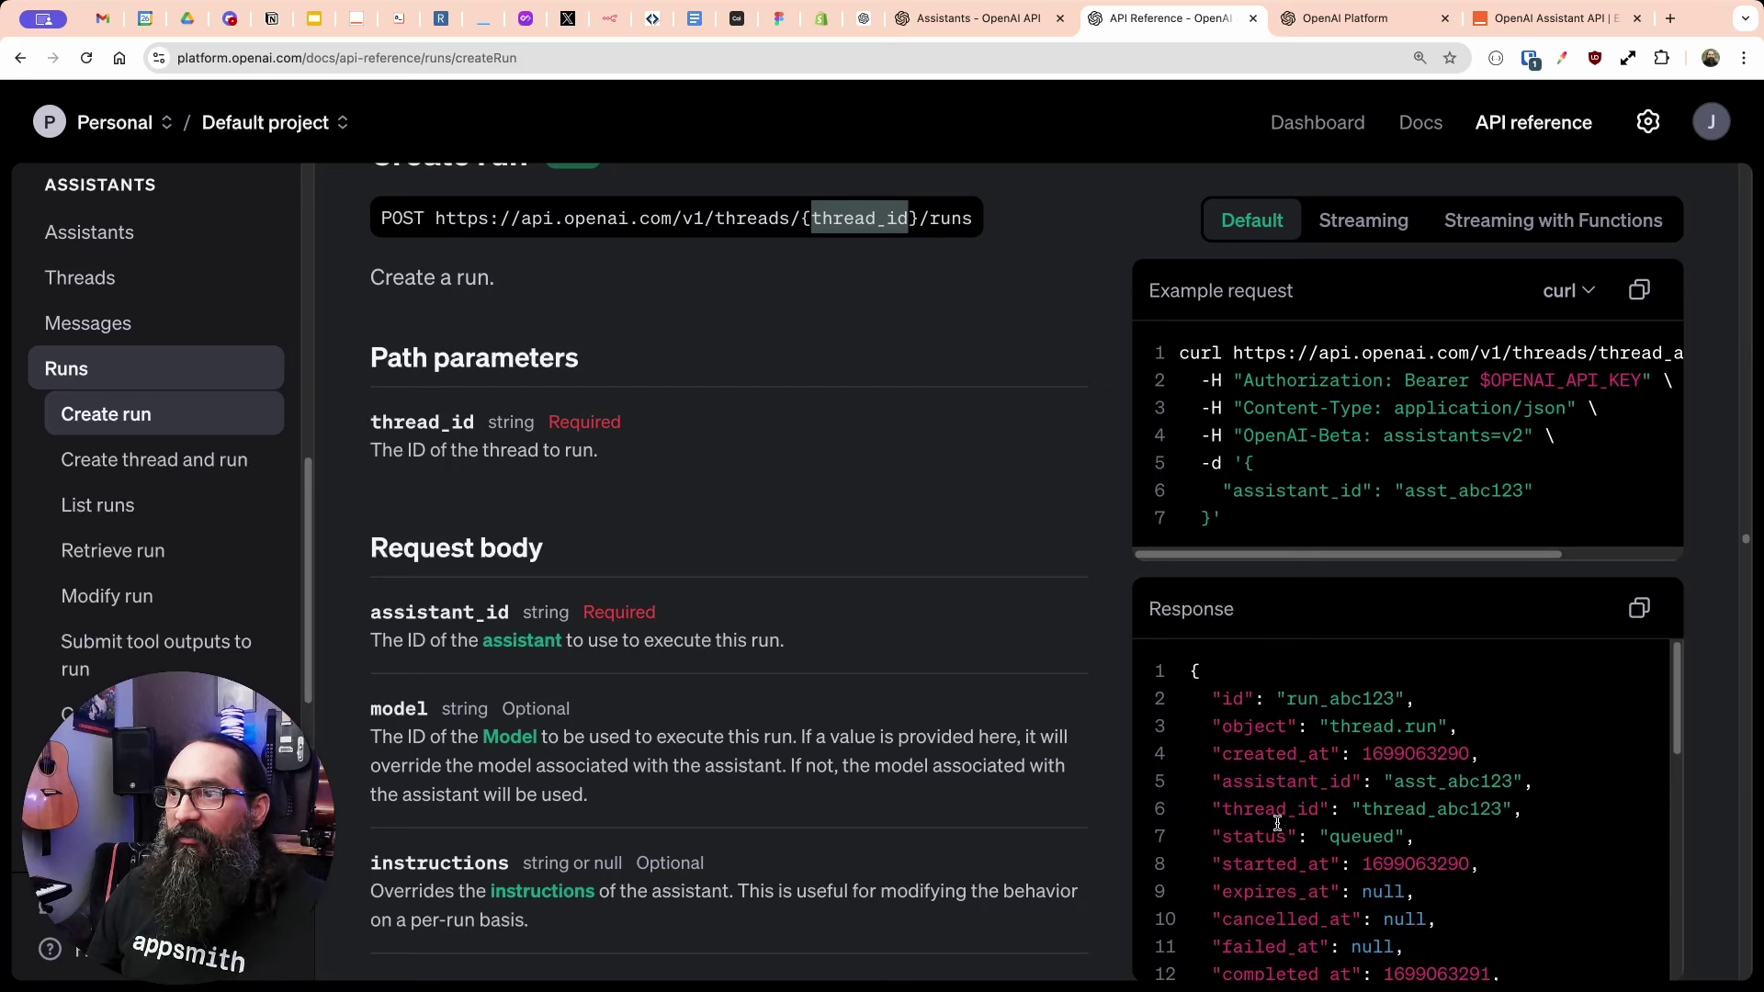
{"action": "scroll", "coordinate": [1313, 829], "scroll_direction": "down", "scroll_amount": 1}
{"action": "scroll", "coordinate": [1316, 830], "scroll_direction": "down", "scroll_amount": 7}
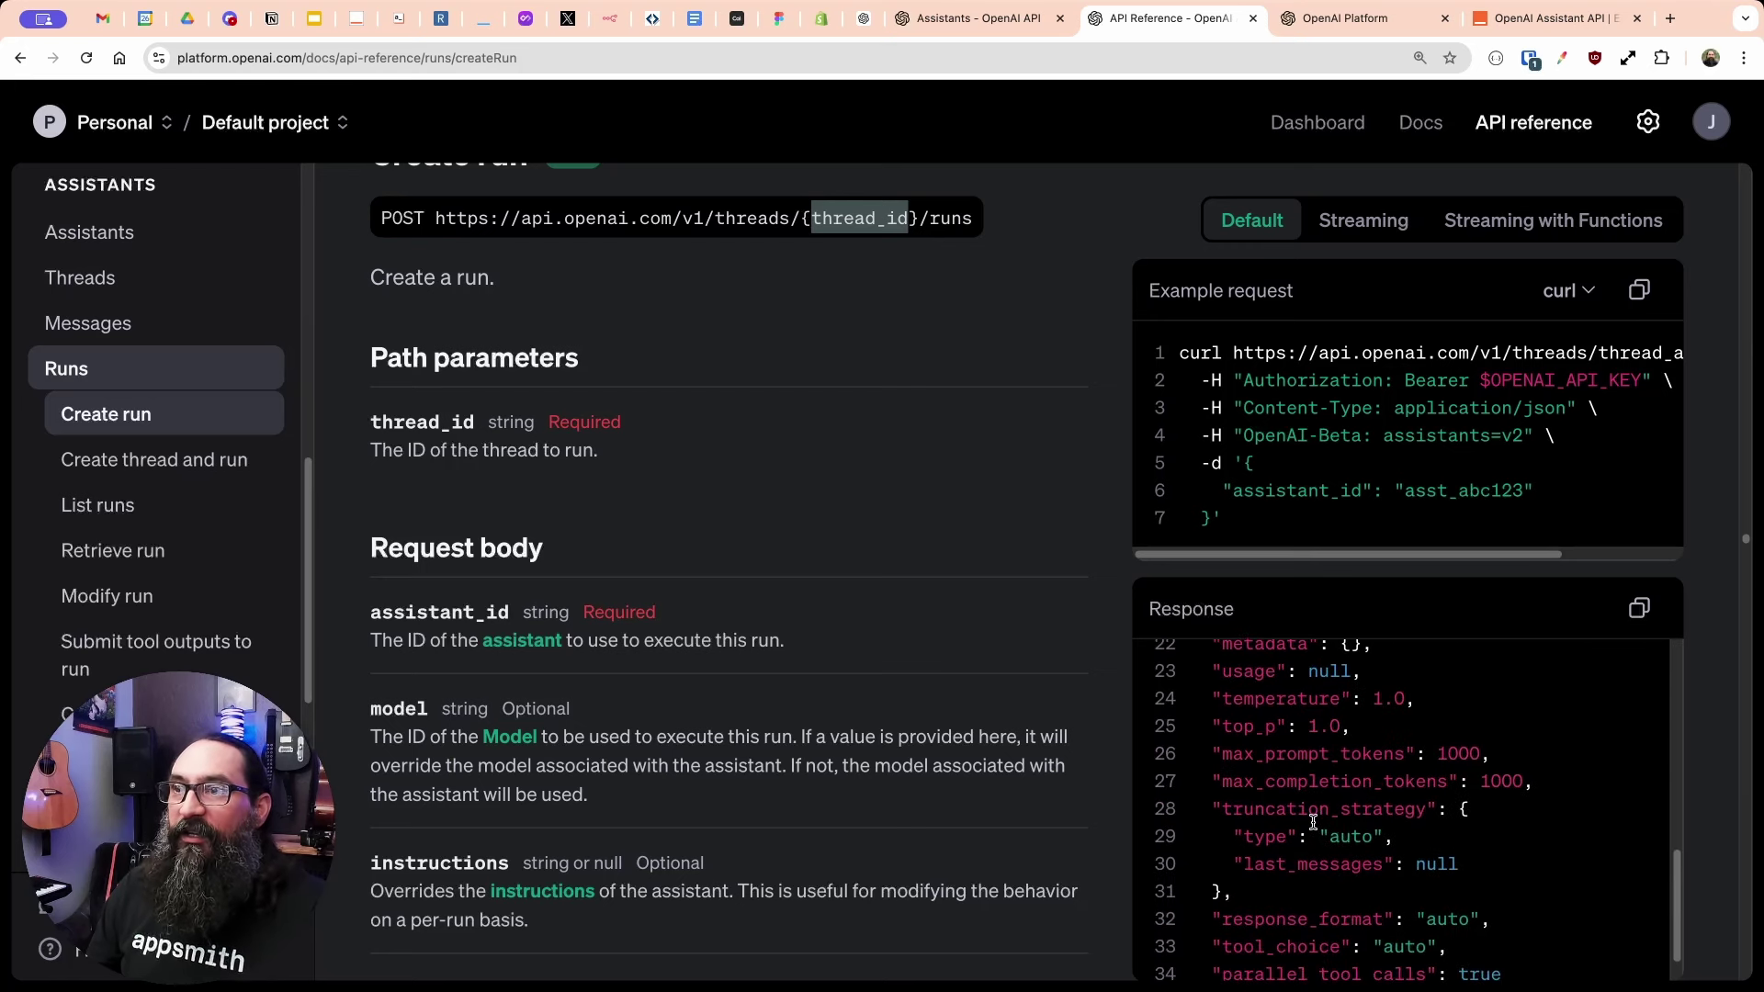